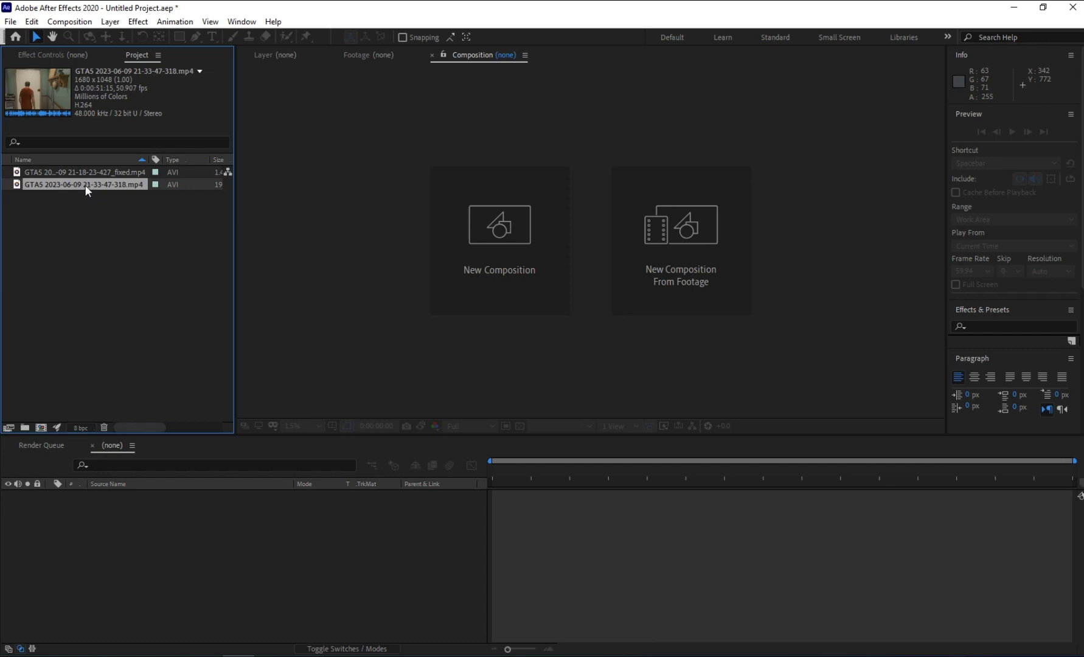
left_click_drag(87, 190, 42, 428)
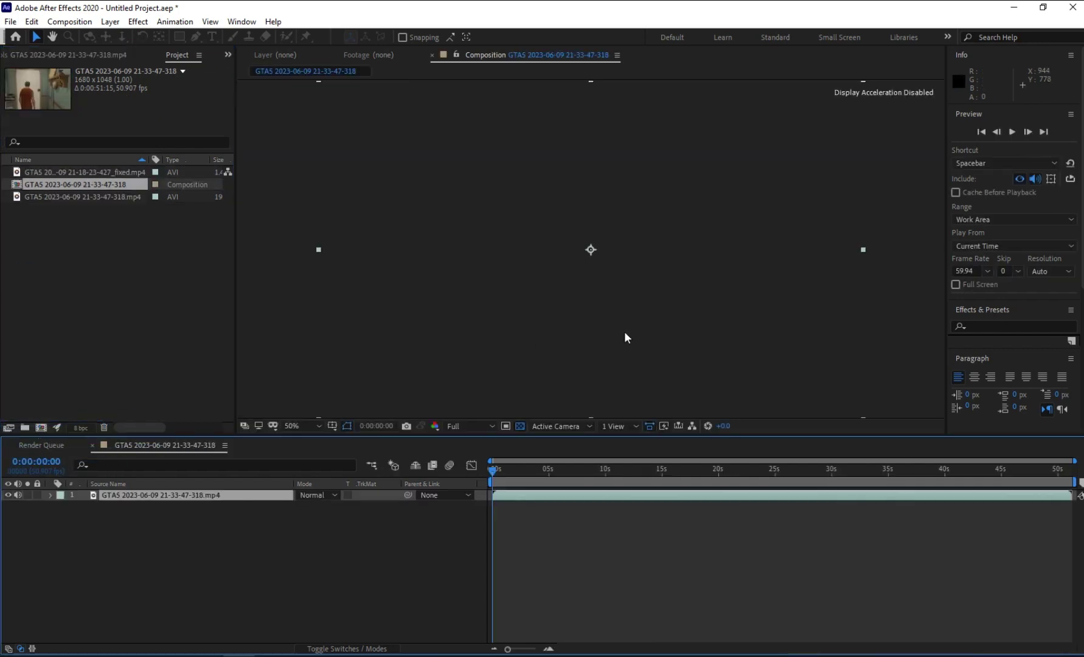
scroll(545, 318, "down", 4)
left_click(504, 466)
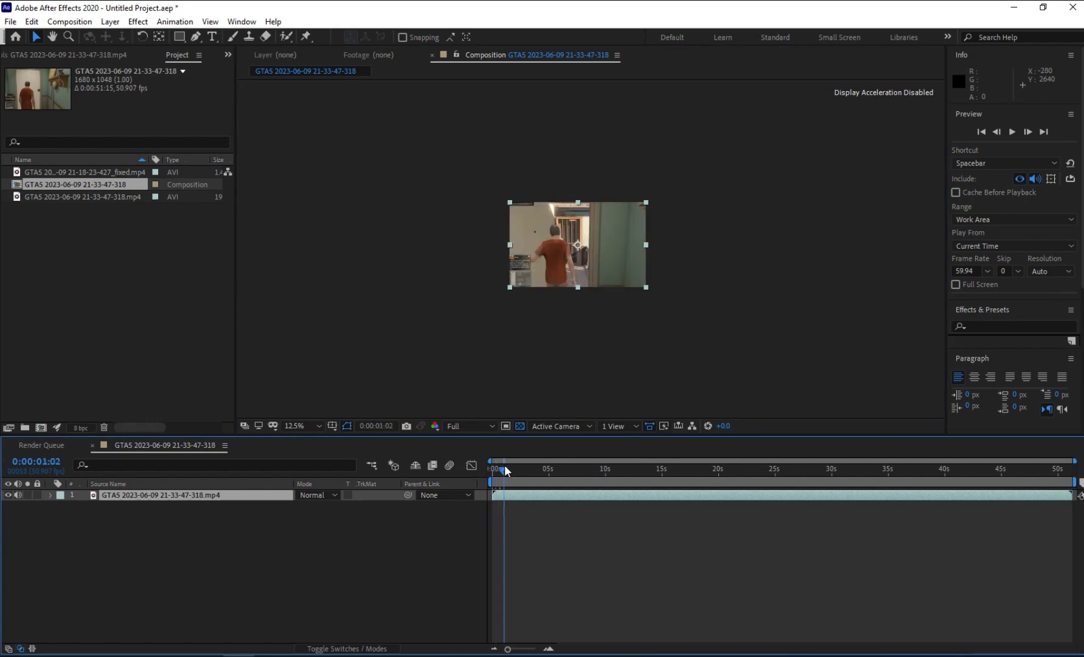
- Set the work area from about 0:00:15:50 to 0:00:24:44 and trim the composition to it
left_click_drag(504, 465, 672, 483)
left_click_drag(675, 472, 883, 470)
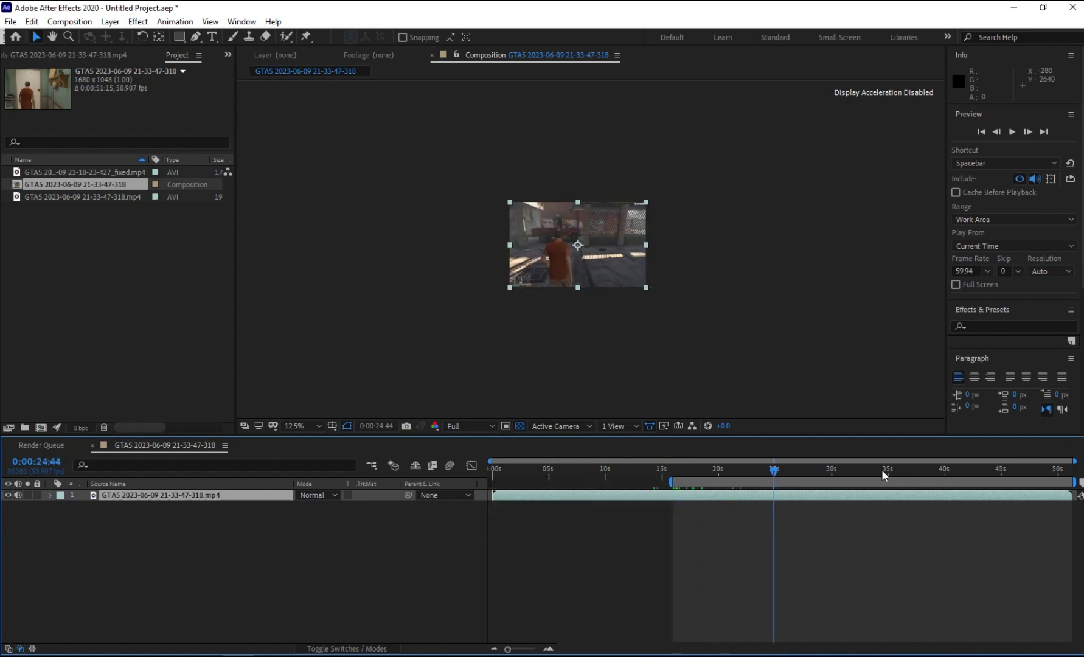
mouse_move(1066, 482)
left_mouse_down()
mouse_move(852, 492)
mouse_move(1066, 484)
left_mouse_up()
left_click_drag(1074, 481, 774, 482)
right_click(763, 481)
left_click(784, 518)
left_click(578, 470)
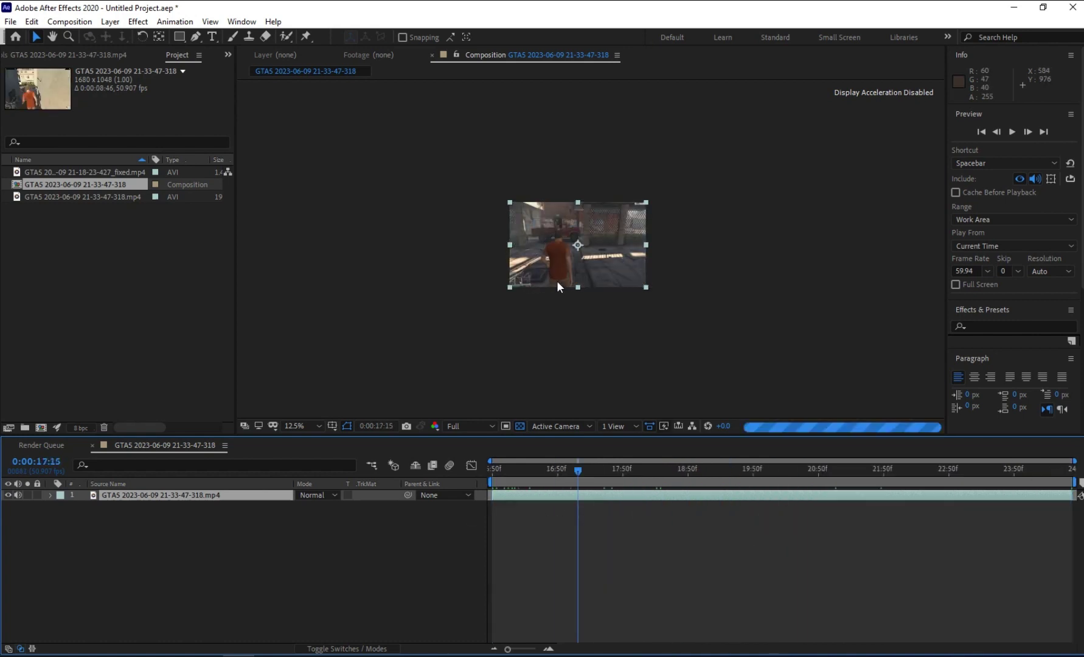
- Apply the Mask Prompter effect to the GTA5 clip layer
scroll(558, 286, "up", 3)
left_click(159, 497)
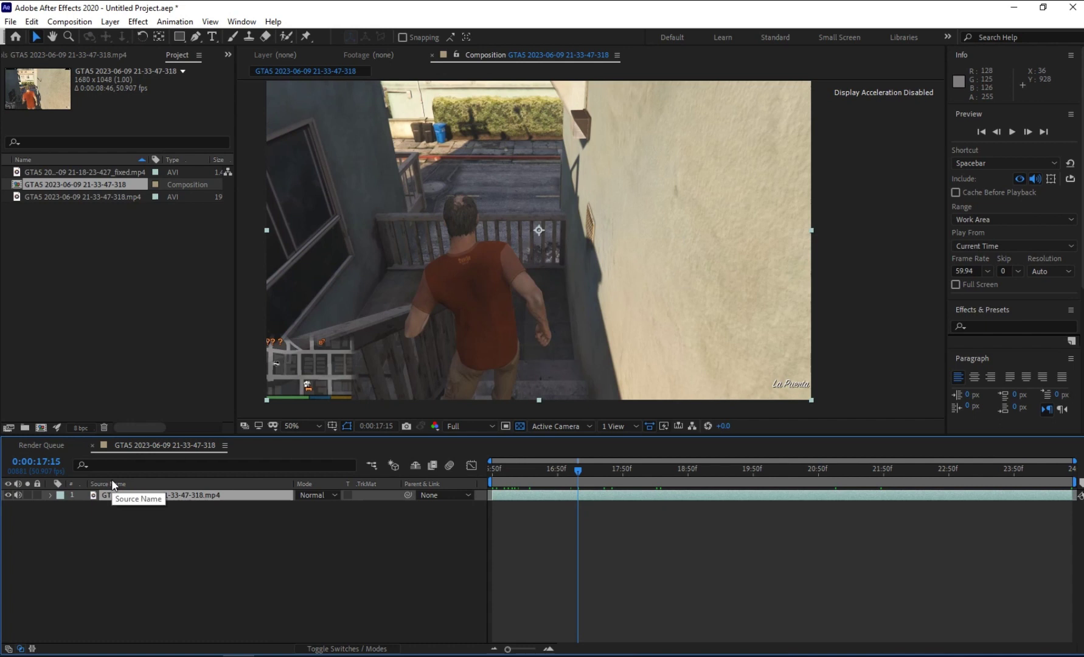
key("ctrl+space")
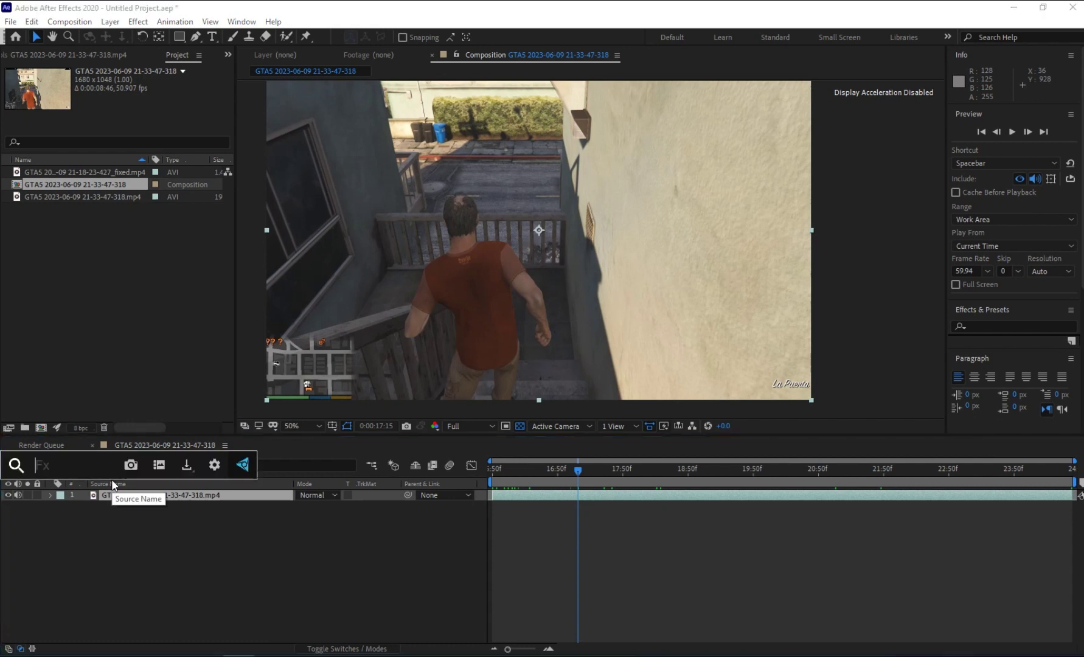
type("mask")
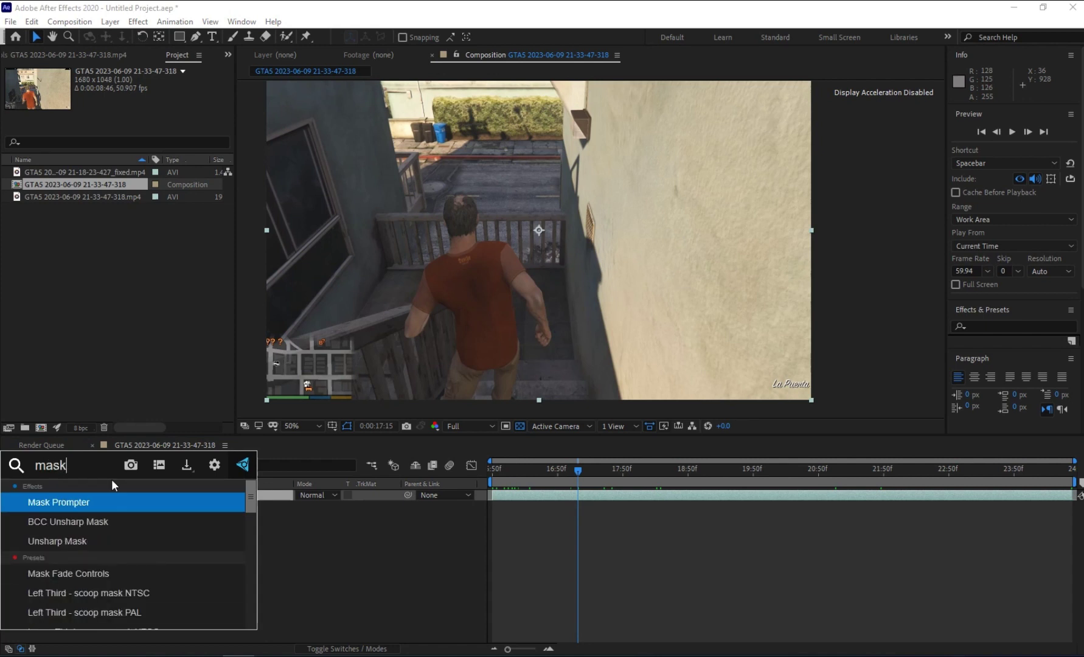
left_click(102, 508)
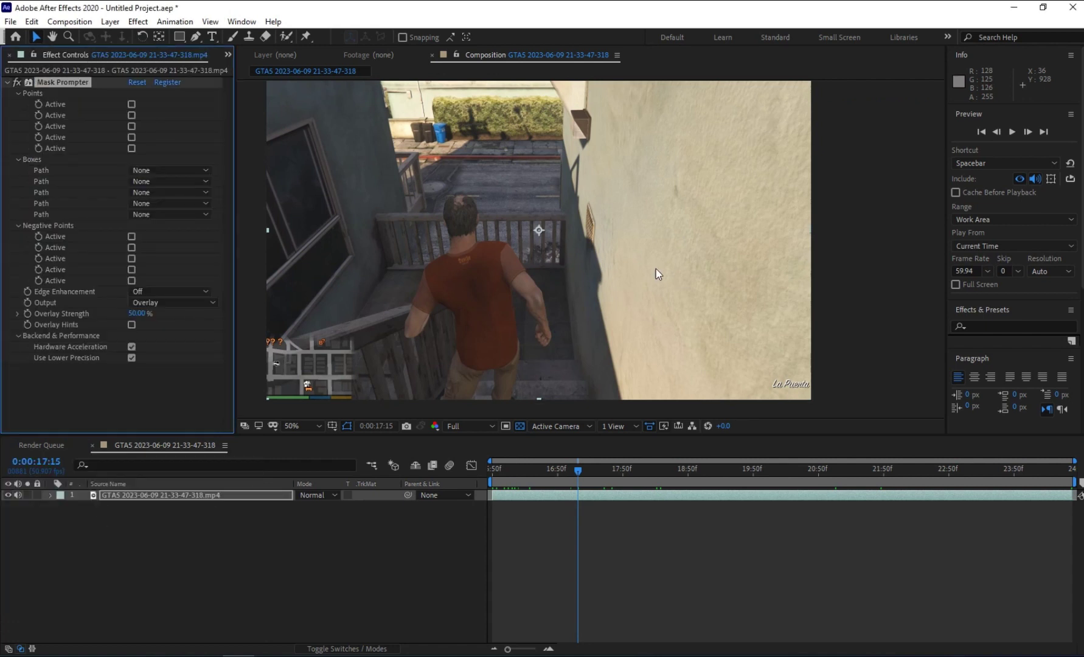
- At 0:00:15:50, activate Mask Prompter's first point and place it on the man's back at 620, 688
left_click_drag(504, 377, 505, 339)
left_click_drag(565, 468, 448, 465)
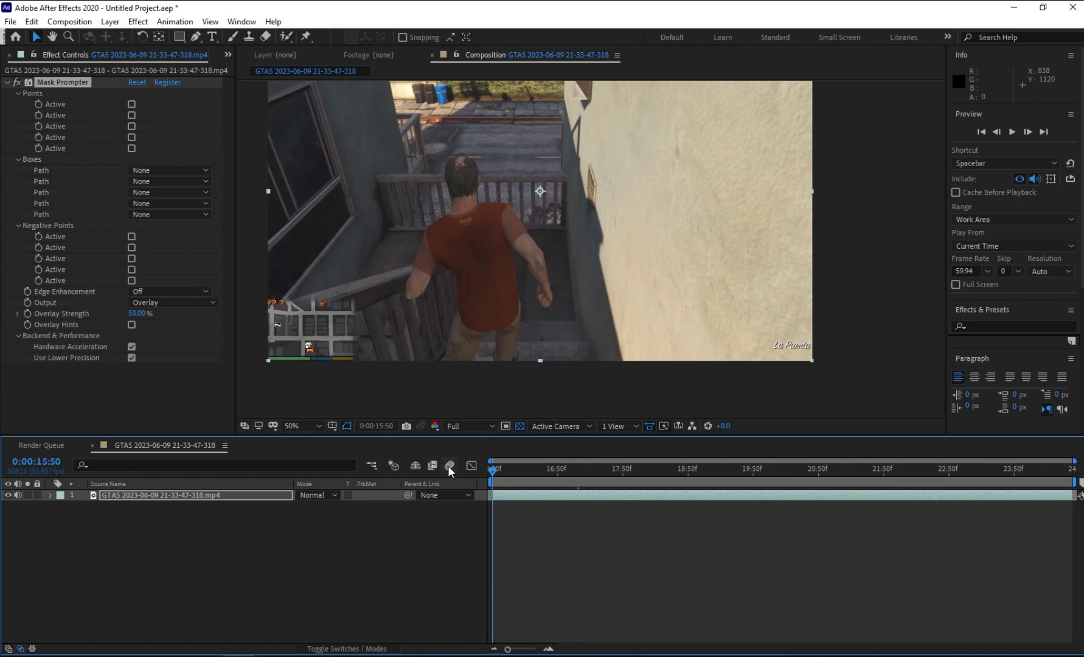
left_click_drag(584, 149, 619, 170)
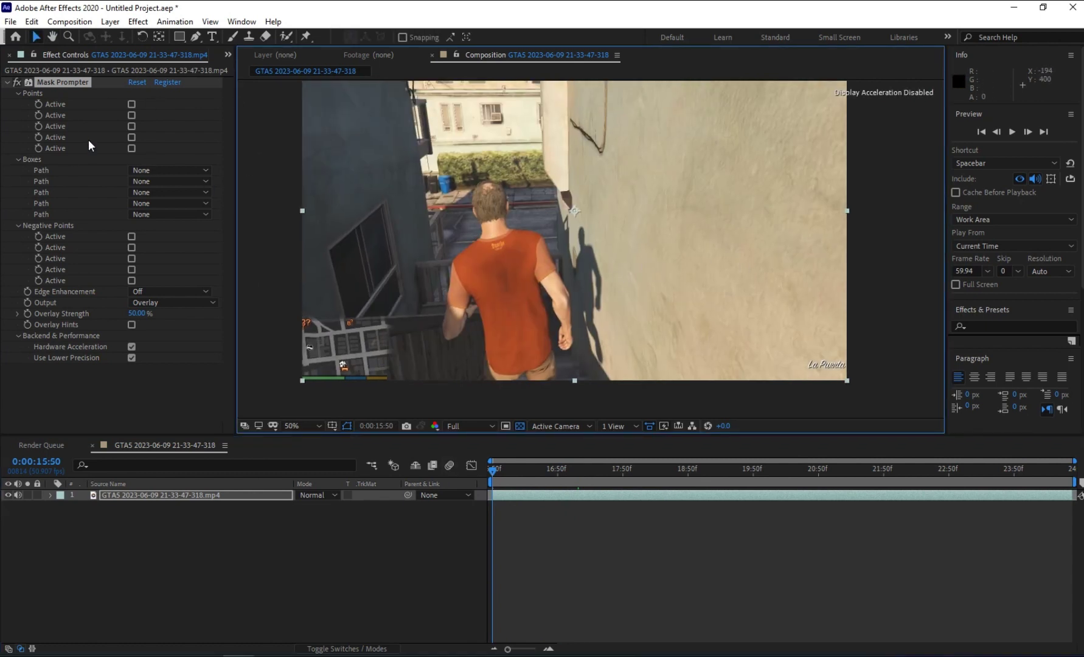
left_click(39, 94)
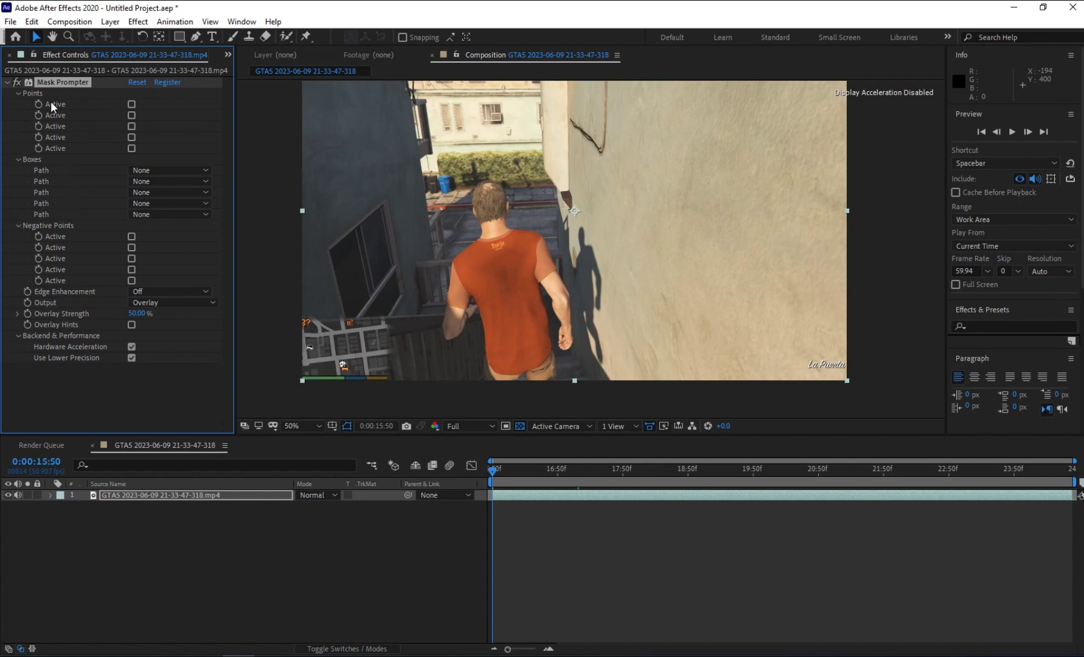
left_click(132, 105)
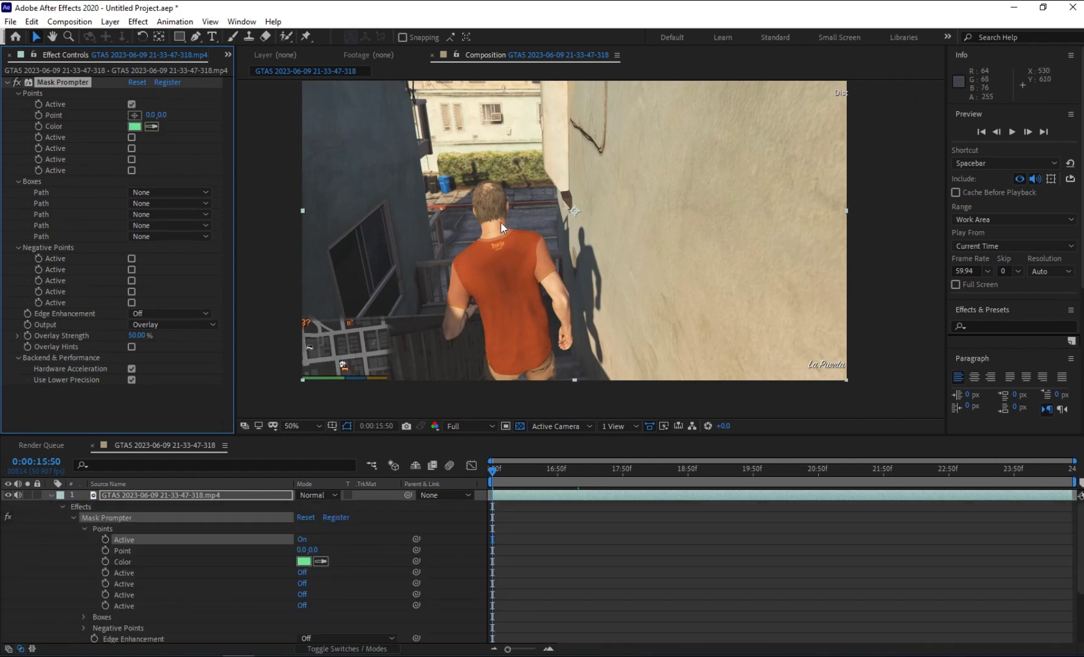
scroll(501, 222, "down", 1)
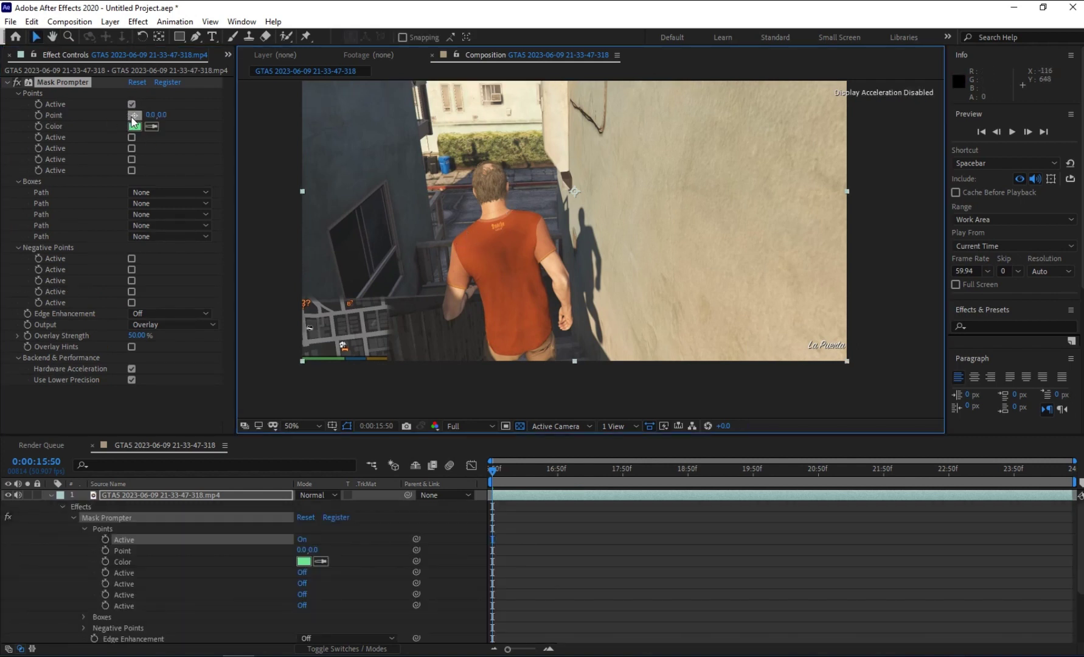
left_click(133, 115)
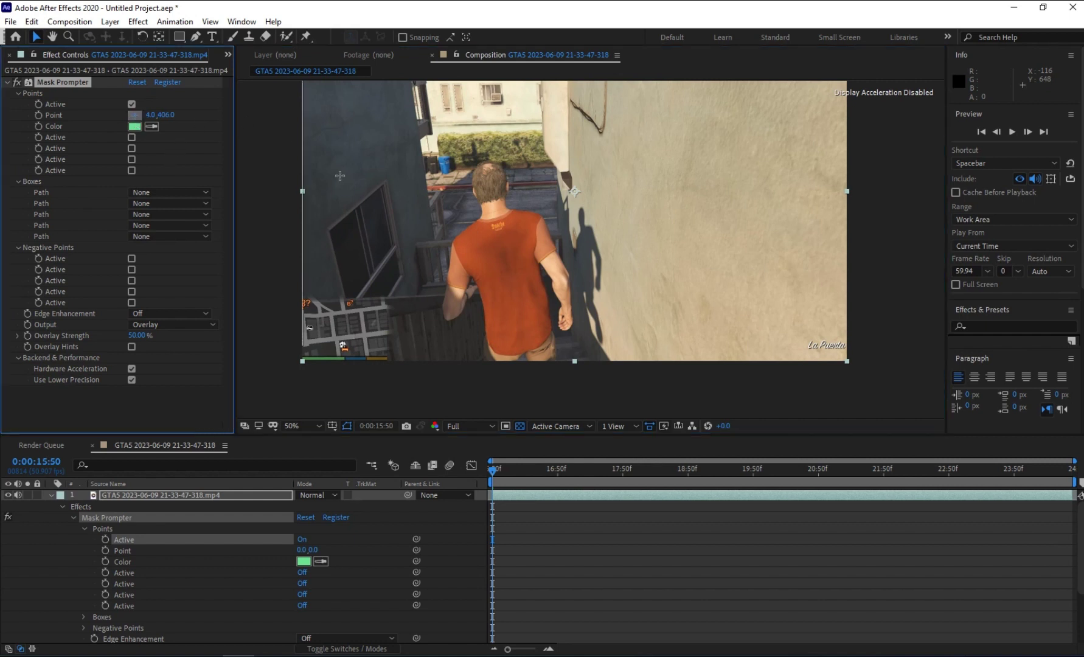
left_click(503, 245)
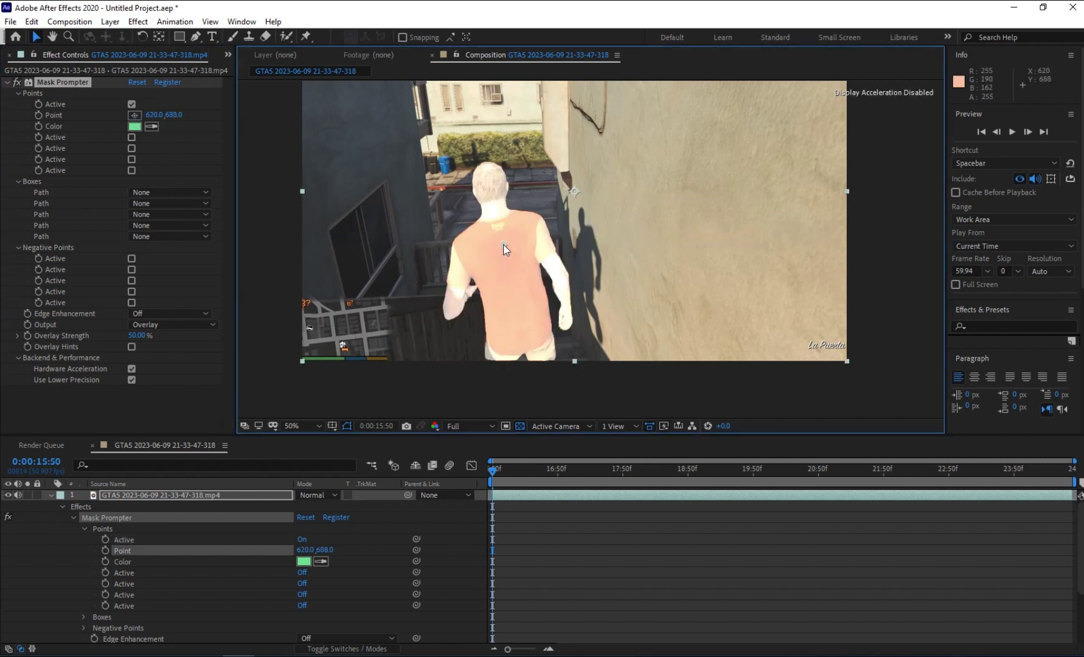
left_click_drag(532, 285, 530, 276)
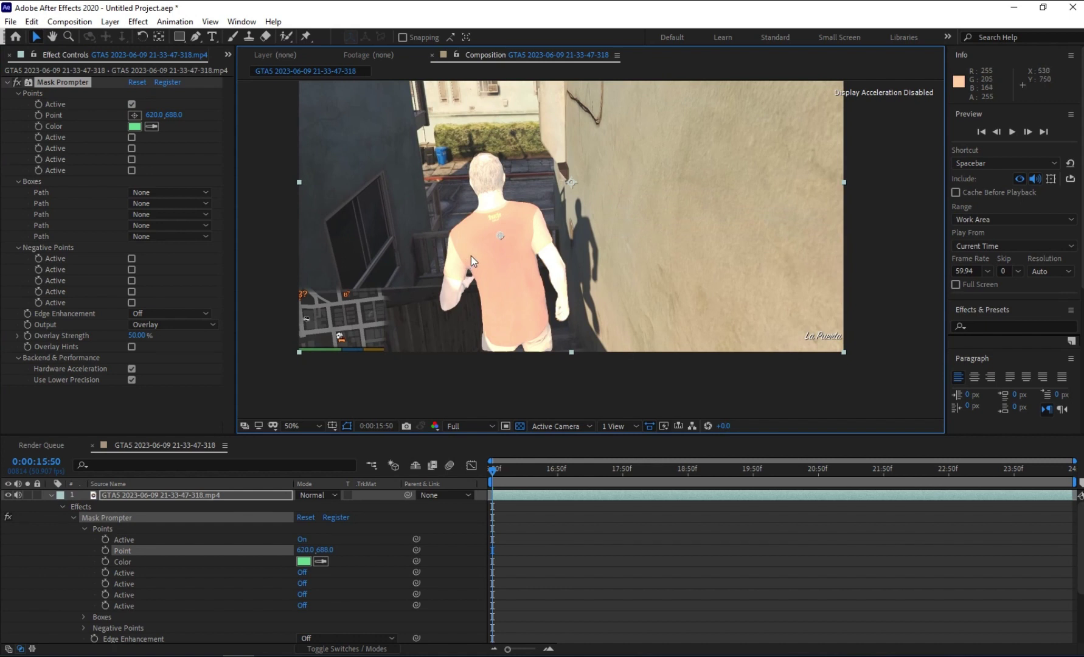
scroll(480, 252, "down", 1)
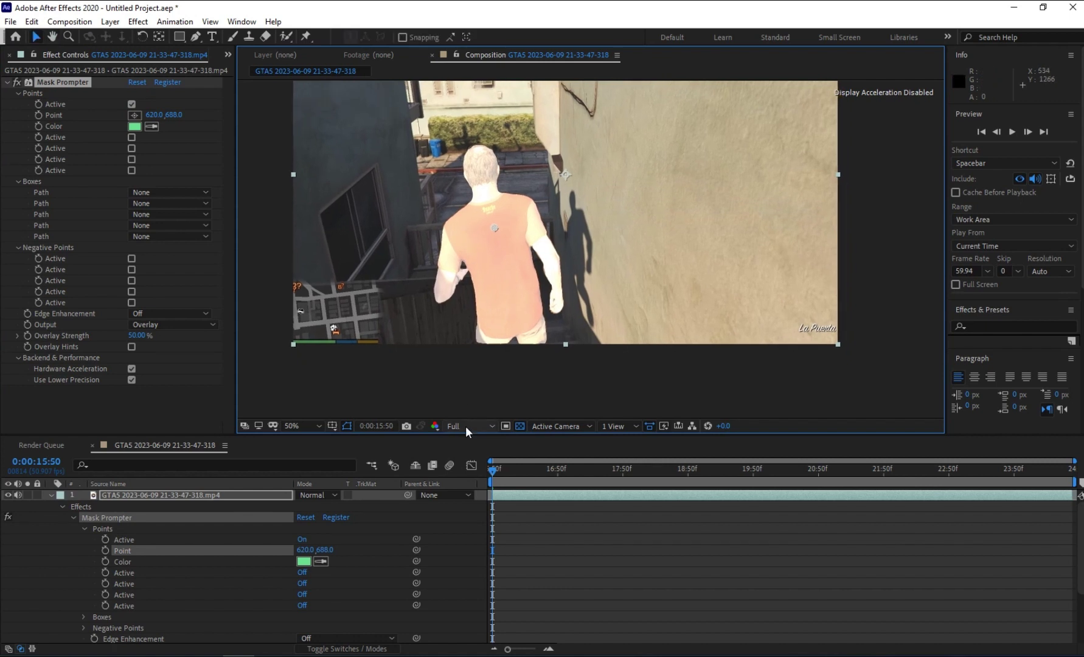
- Keyframe the mask point at 0:00:15:50, 0:00:17:08, 0:00:18:37 and 0:00:24:43, keeping it at 620, 688
left_click(38, 117)
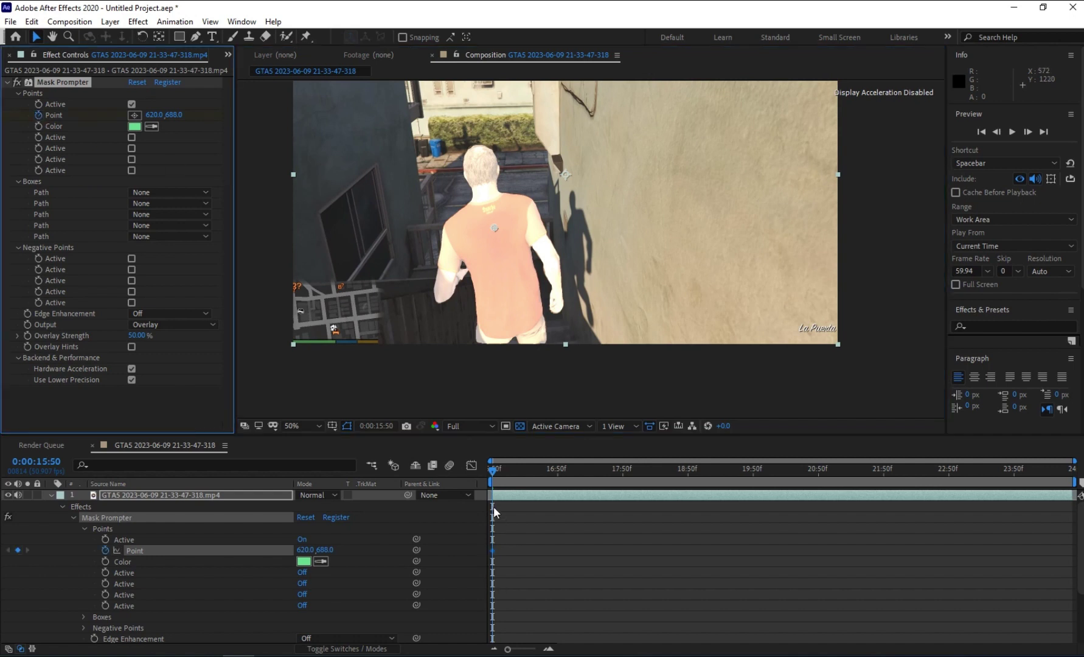
left_click_drag(496, 482, 571, 481)
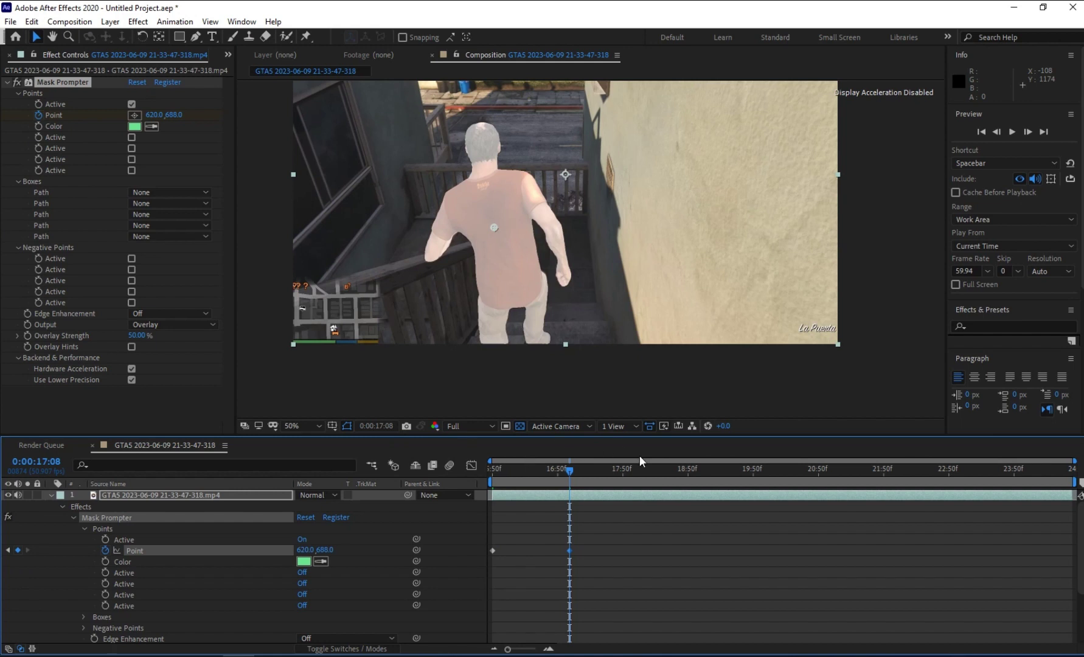
left_click_drag(570, 470, 672, 469)
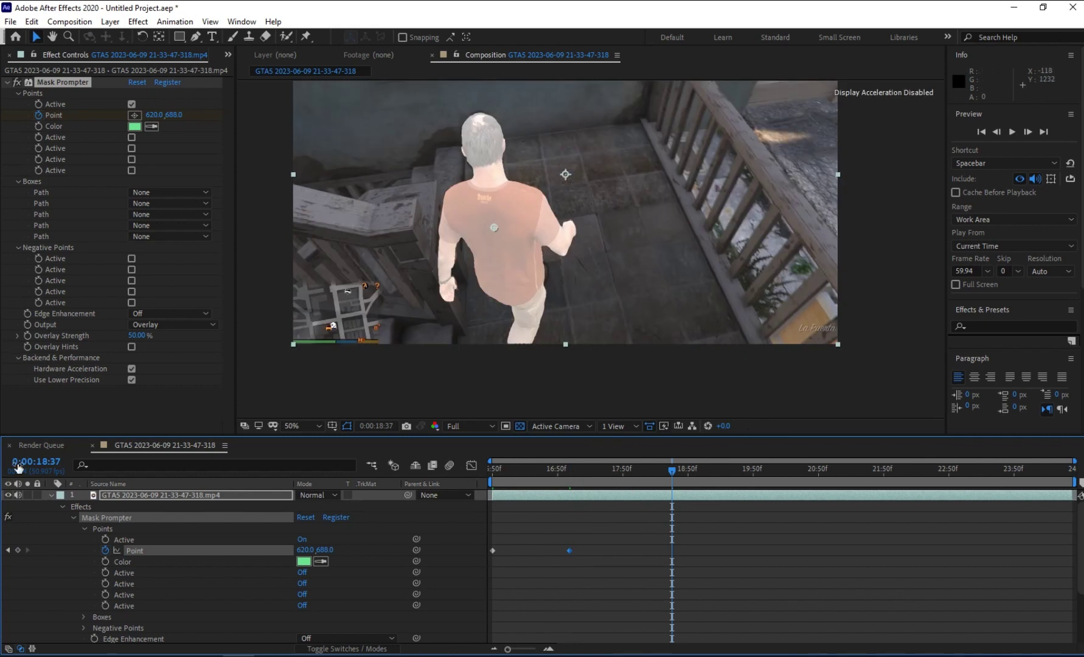
left_click(17, 550)
left_click(713, 469)
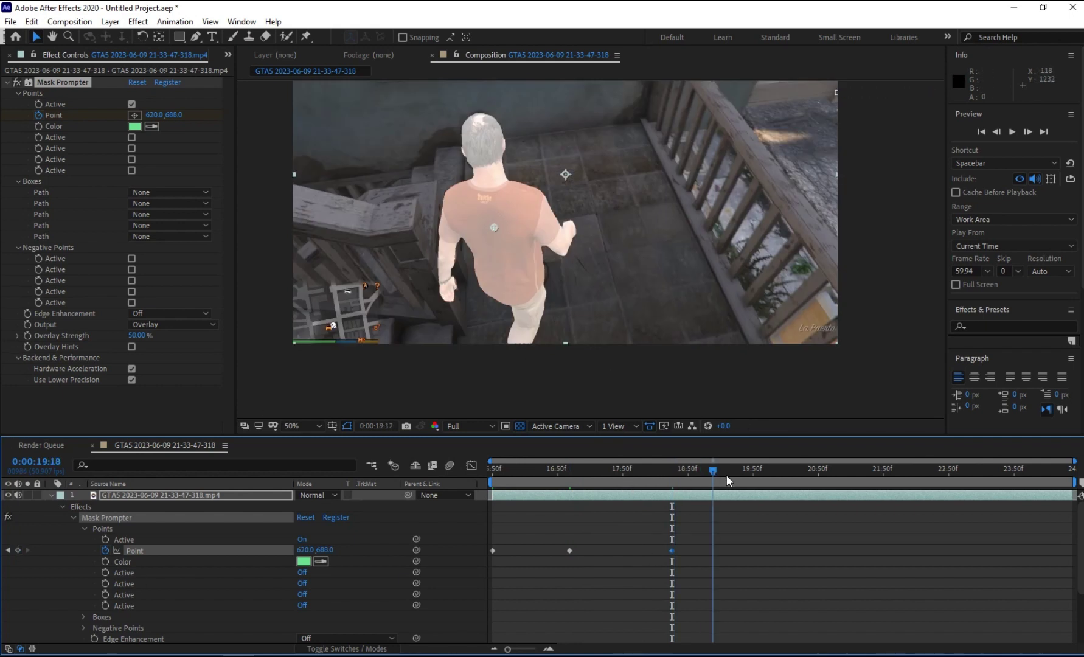
left_click_drag(729, 481, 1072, 481)
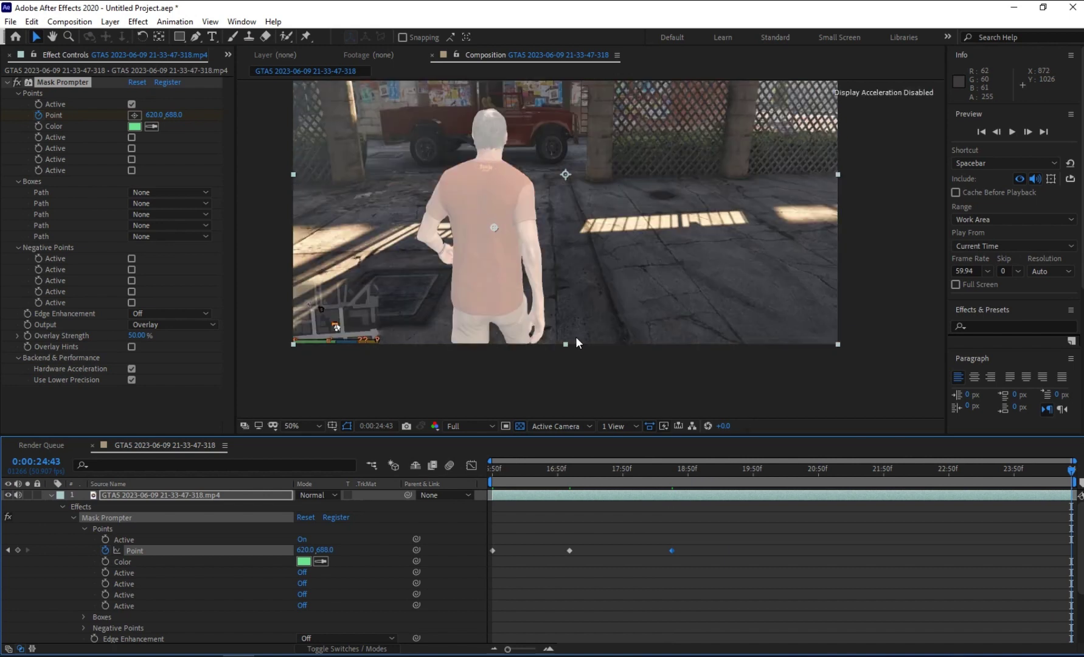
left_click(18, 550)
- At 0:00:21:11, move the mask point to the man's upper back at 616, 598
left_click_drag(1072, 470, 835, 505)
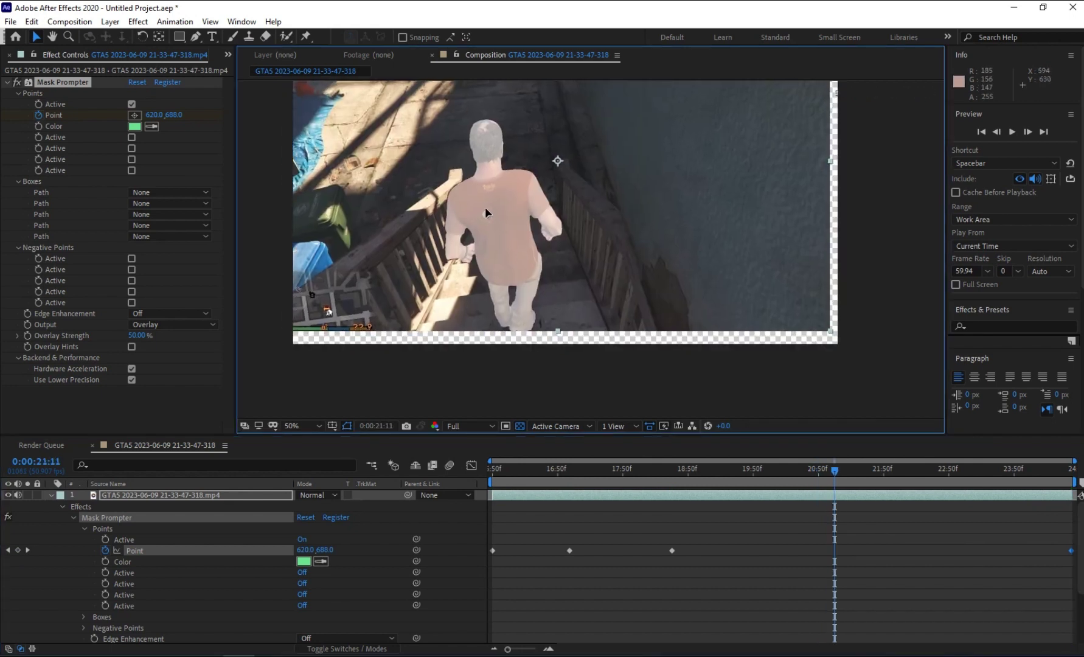
left_click_drag(495, 228, 502, 232)
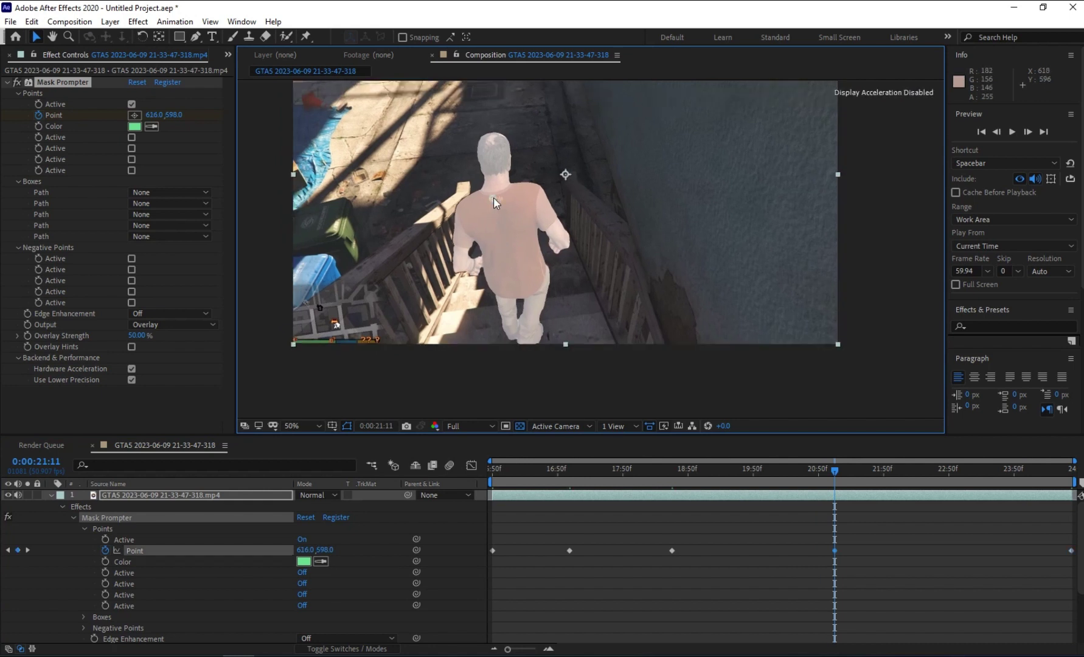
left_click_drag(823, 472, 722, 485)
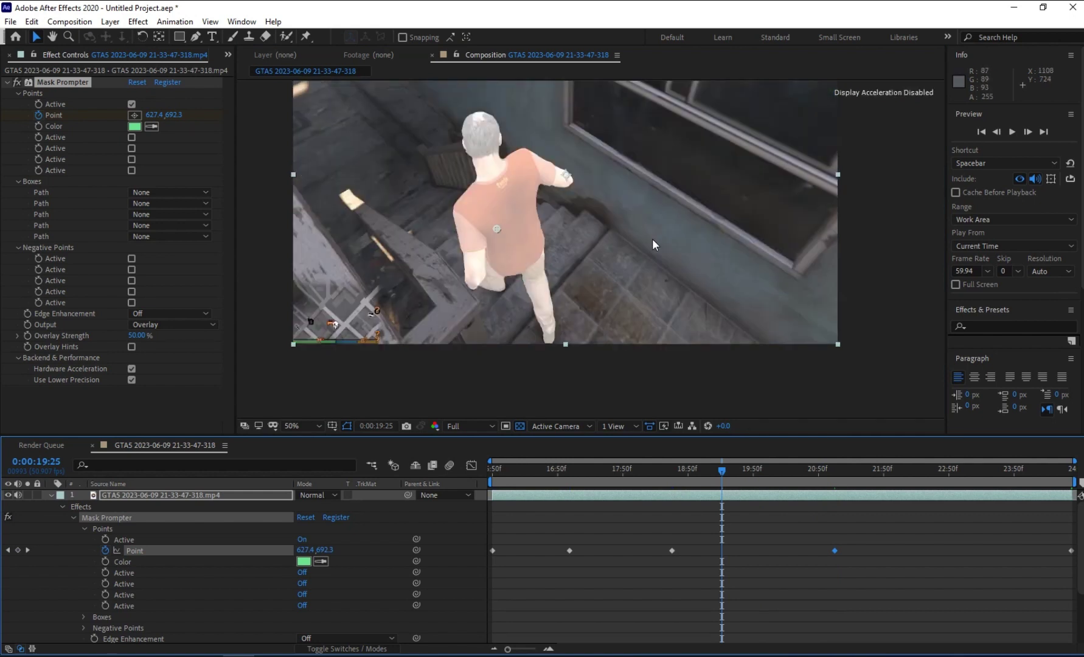
- Set the Mask Prompter output to On Transparent
left_click(145, 326)
left_click(107, 322)
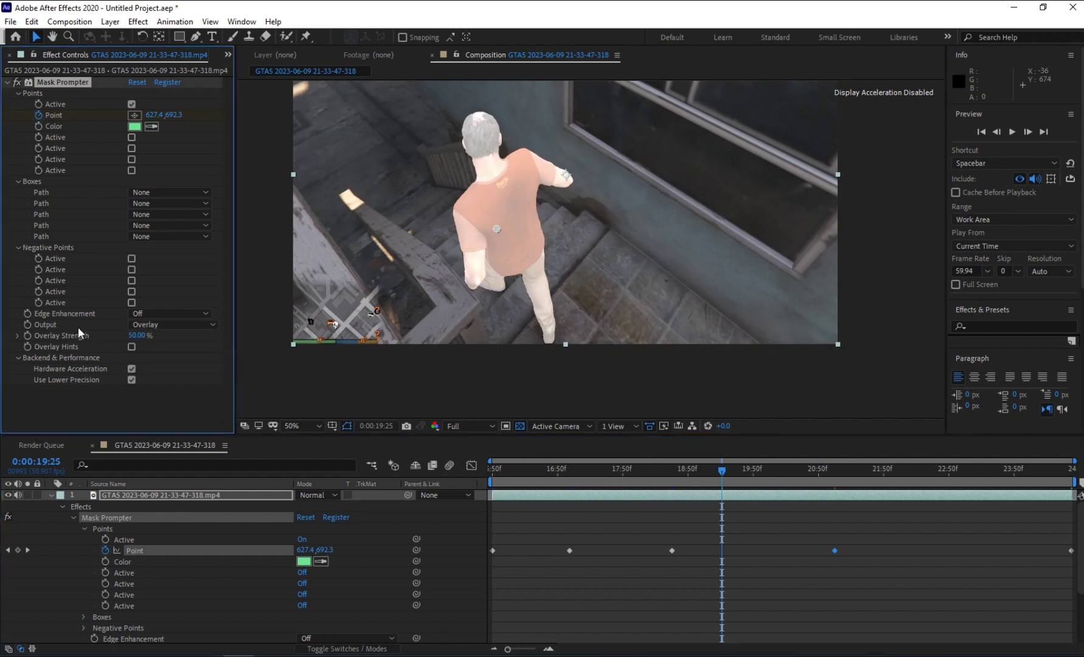
left_click(130, 324)
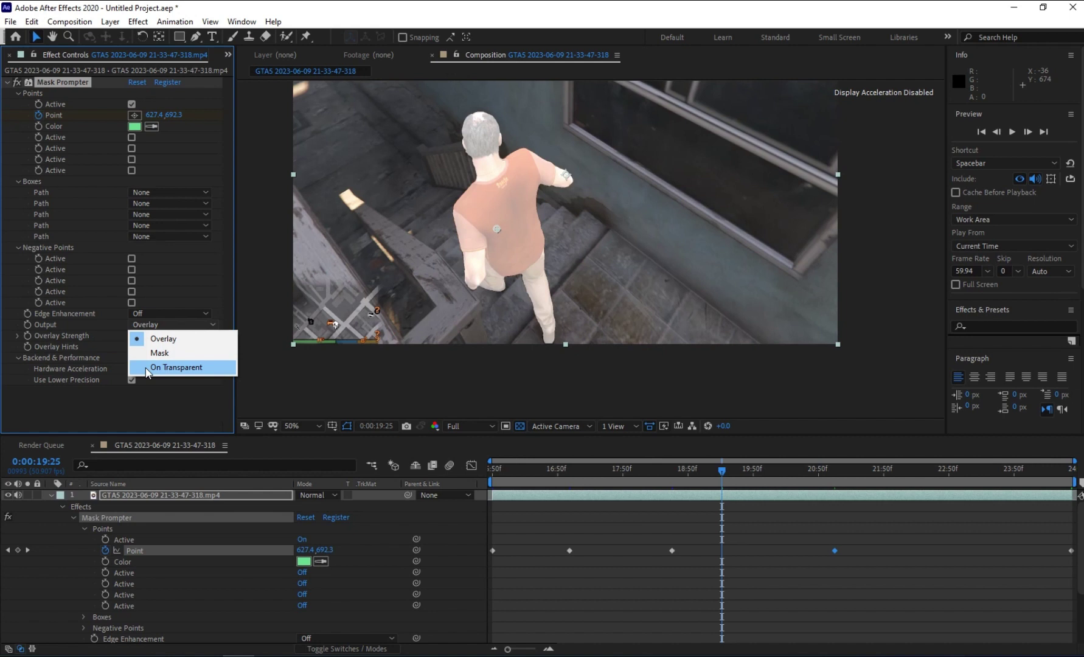
left_click(168, 369)
scroll(504, 338, "down", 2)
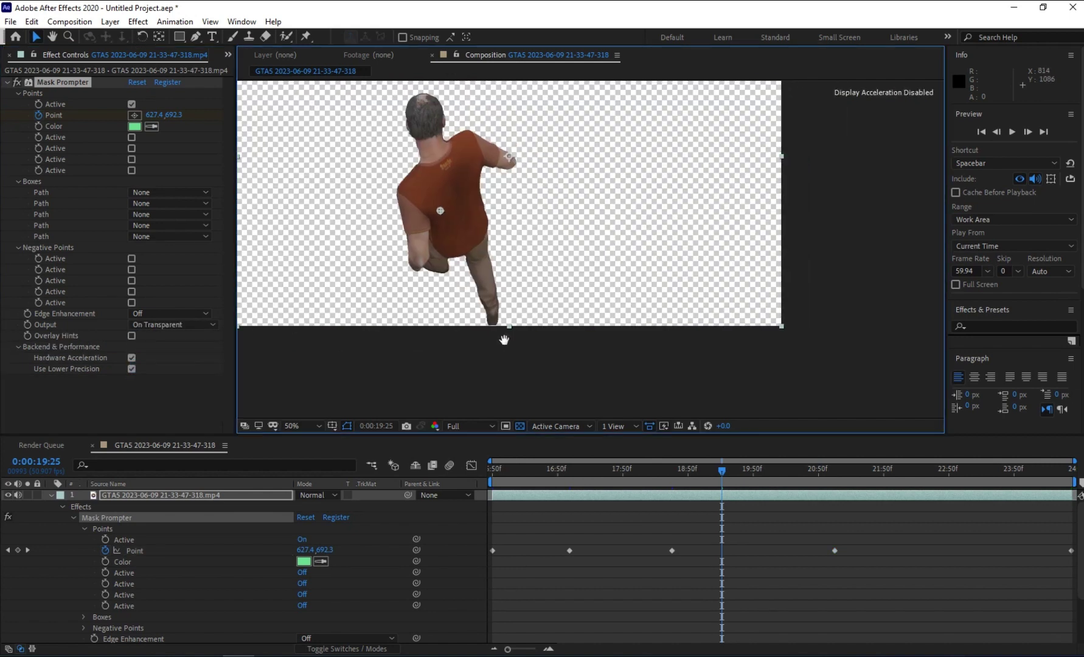
- Examine the man's cutout and its edges at several times between 0:00:17:50 and 0:00:24:02
left_click_drag(517, 470, 624, 514)
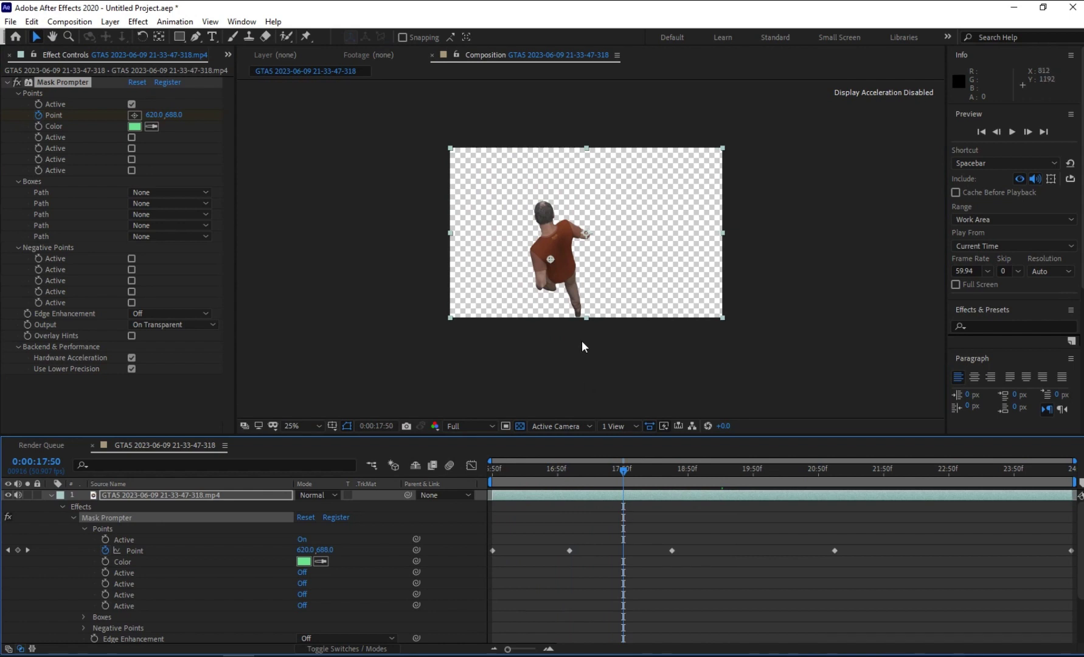
left_click_drag(623, 475, 744, 474)
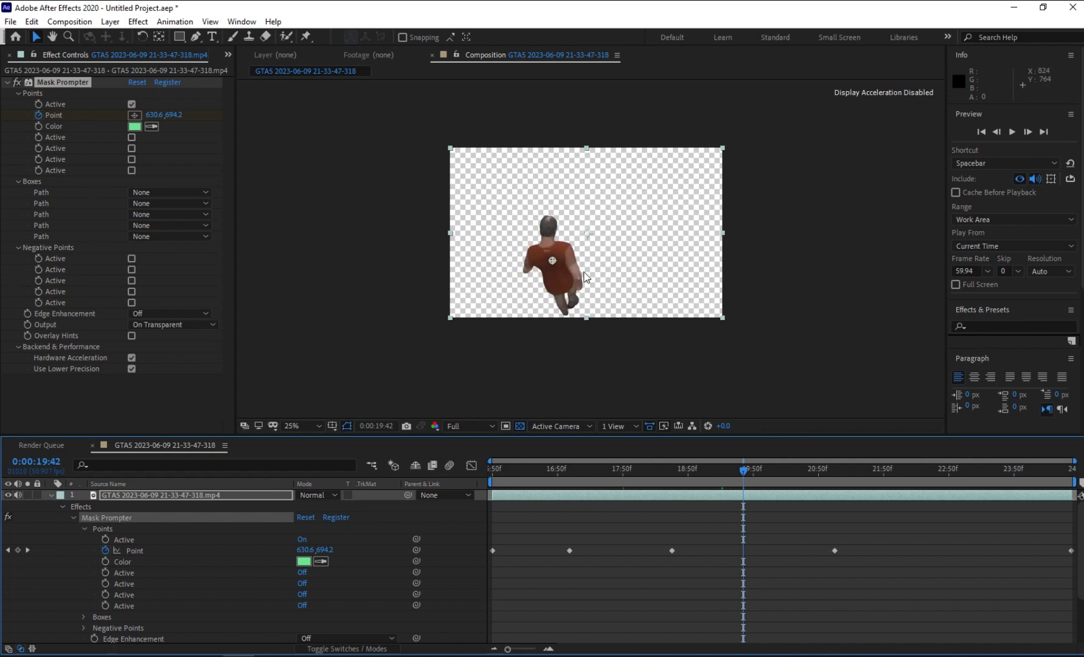
scroll(584, 273, "up", 1)
left_click_drag(749, 473, 939, 511)
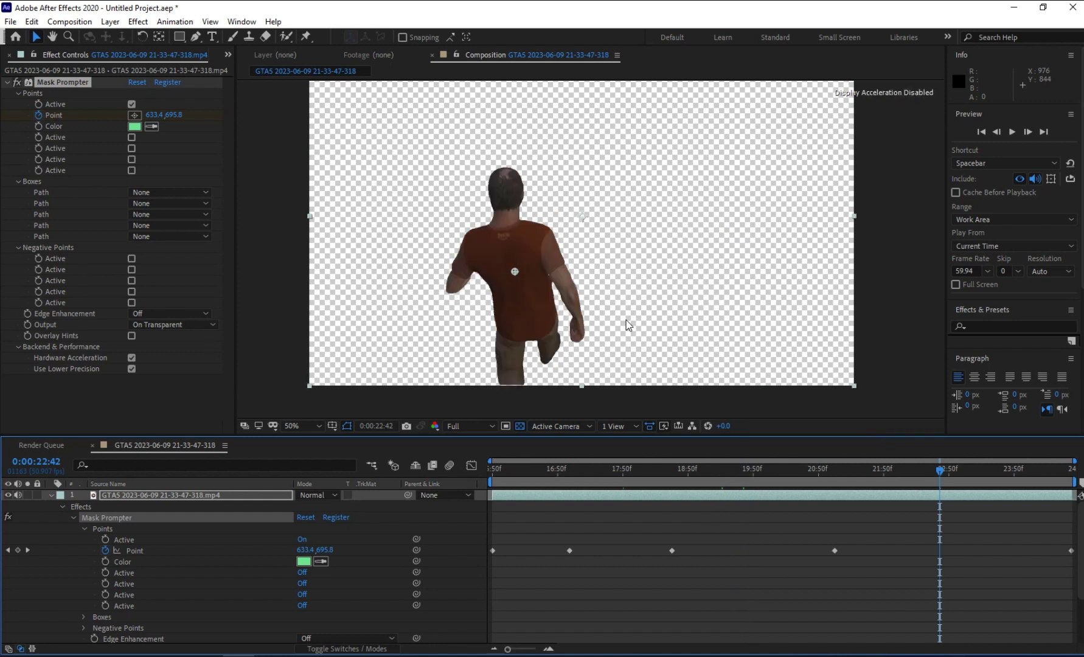
left_click_drag(944, 470, 1019, 472)
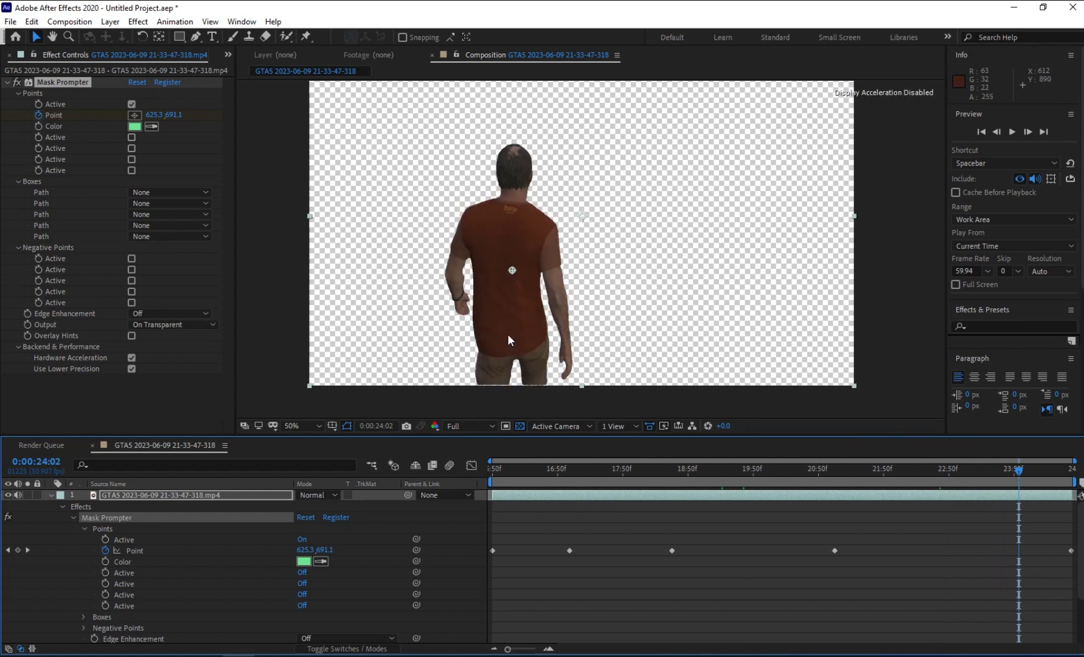
left_click_drag(476, 264, 520, 267)
scroll(518, 263, "down", 2)
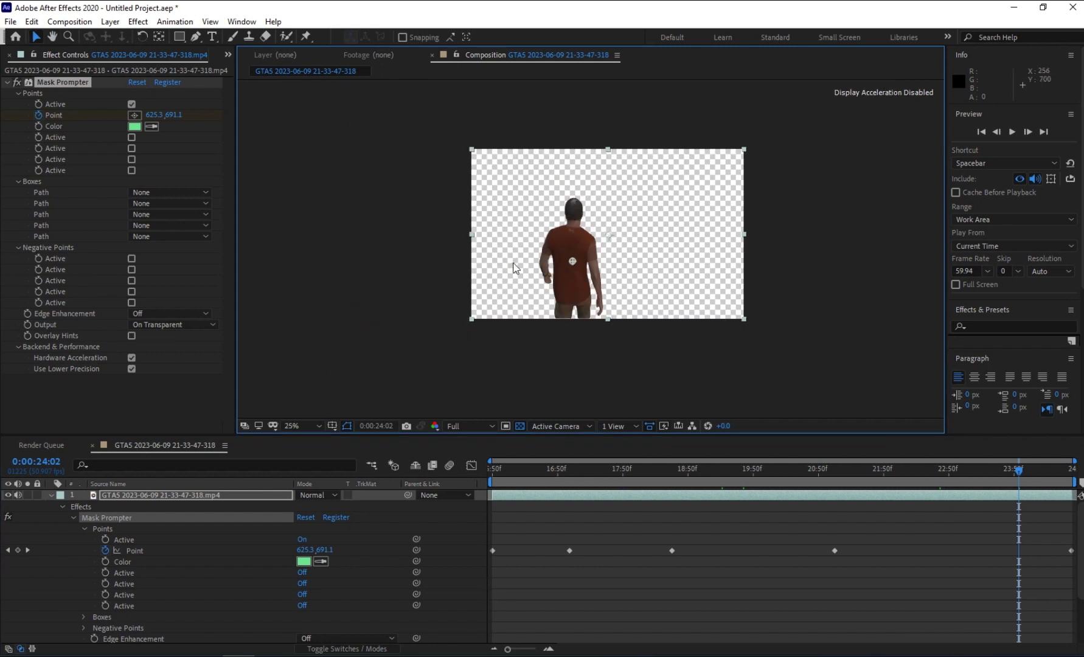
scroll(517, 266, "up", 2)
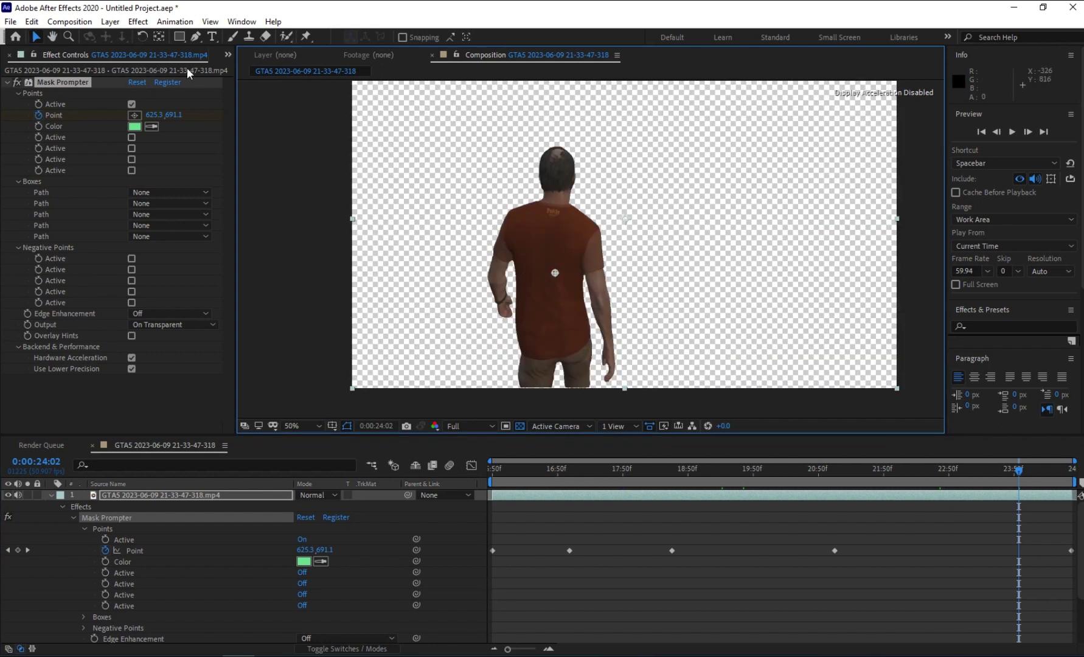
left_click(228, 55)
left_click(244, 84)
left_click(58, 233)
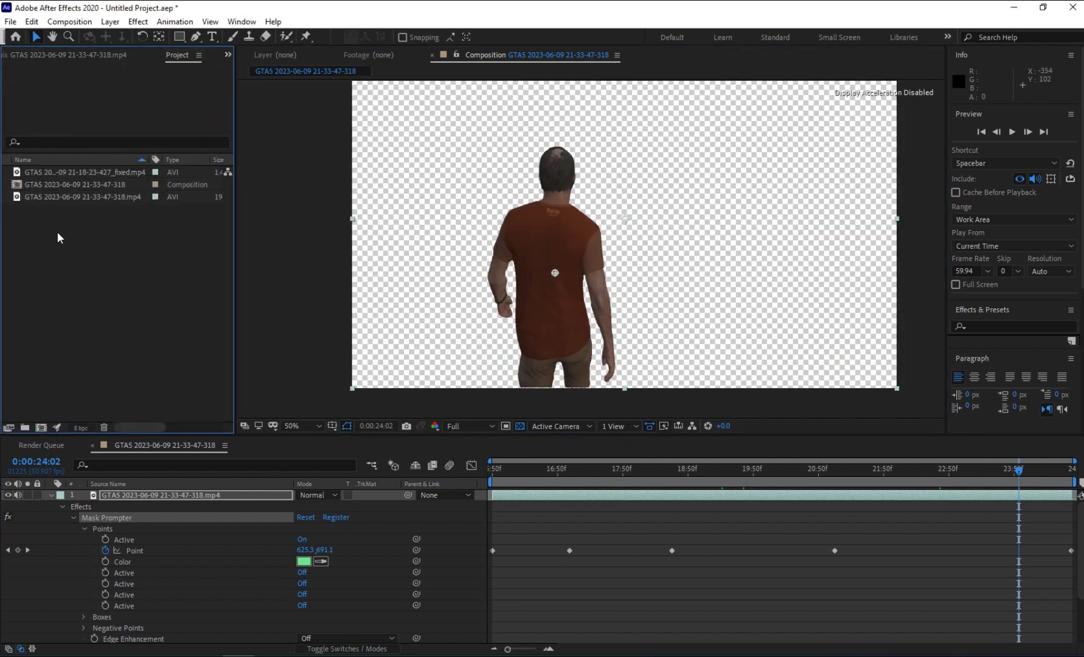
left_click(103, 495)
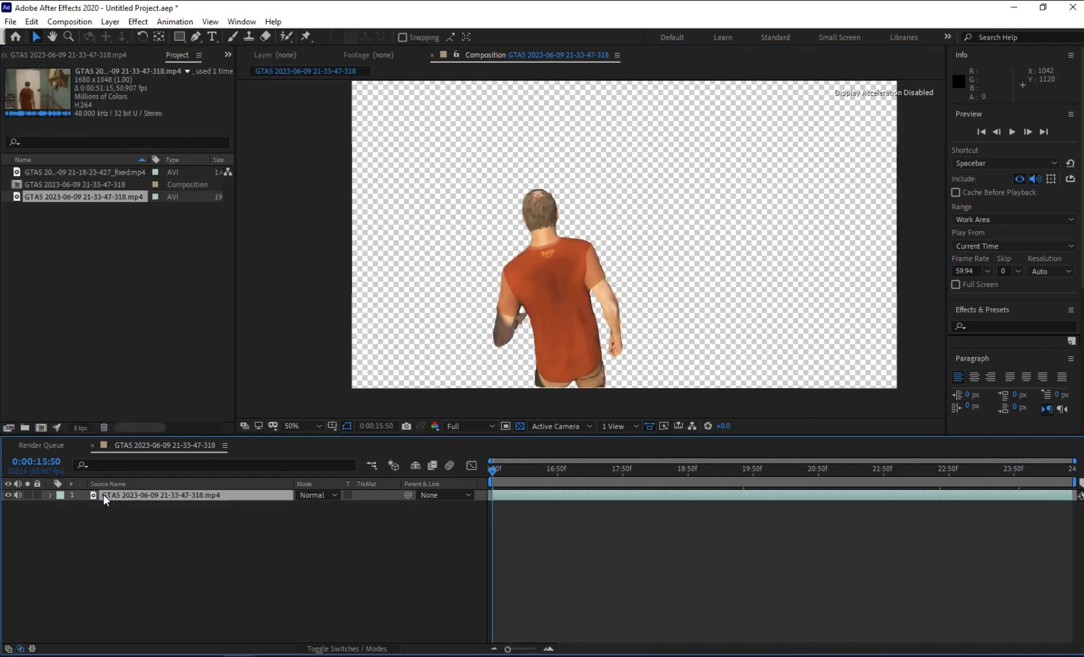
left_click(110, 52)
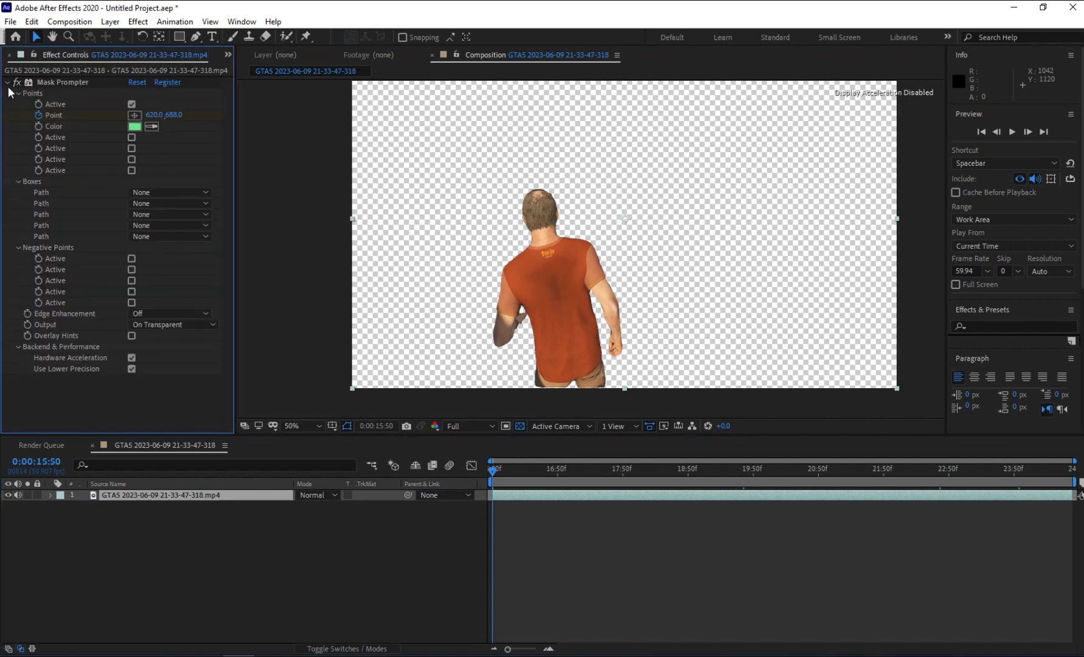
left_click(138, 83)
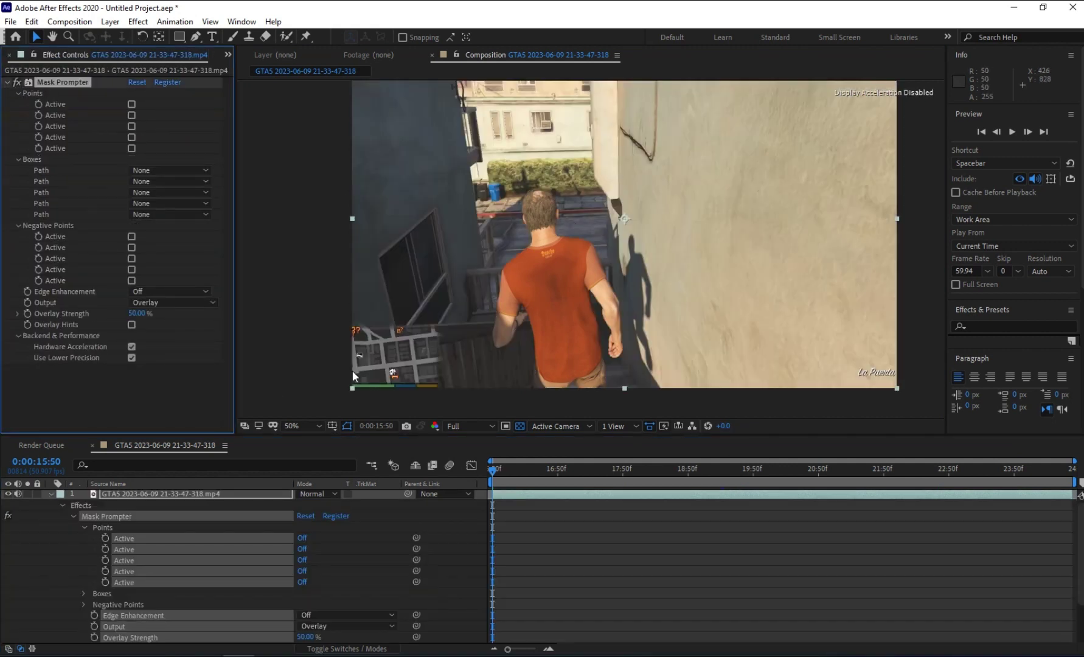
- Draw a rectangular mask around the man on the clip layer at 0:00:15:50, extending below the frame
left_click(51, 494)
left_click(140, 485)
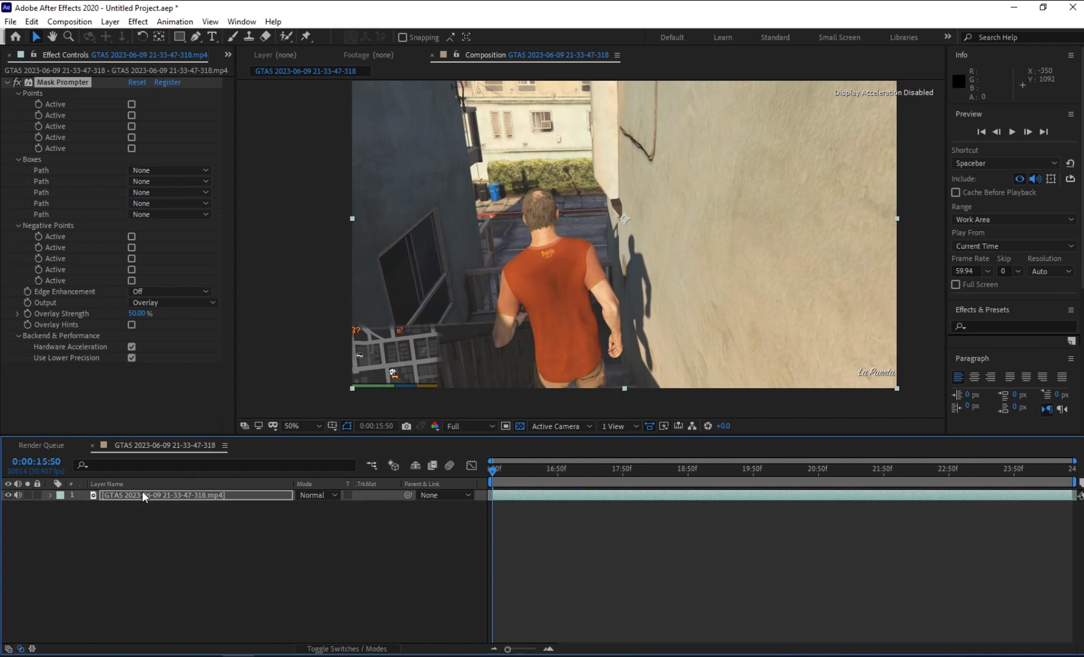
left_click(142, 493)
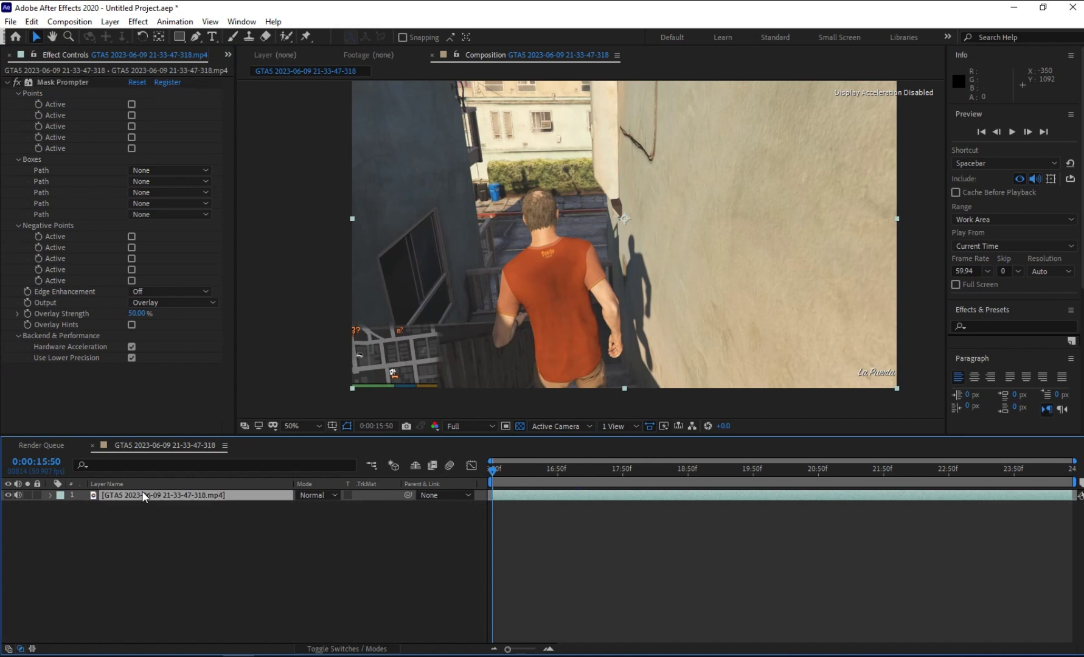
left_click(179, 39)
left_click_drag(460, 164, 653, 420)
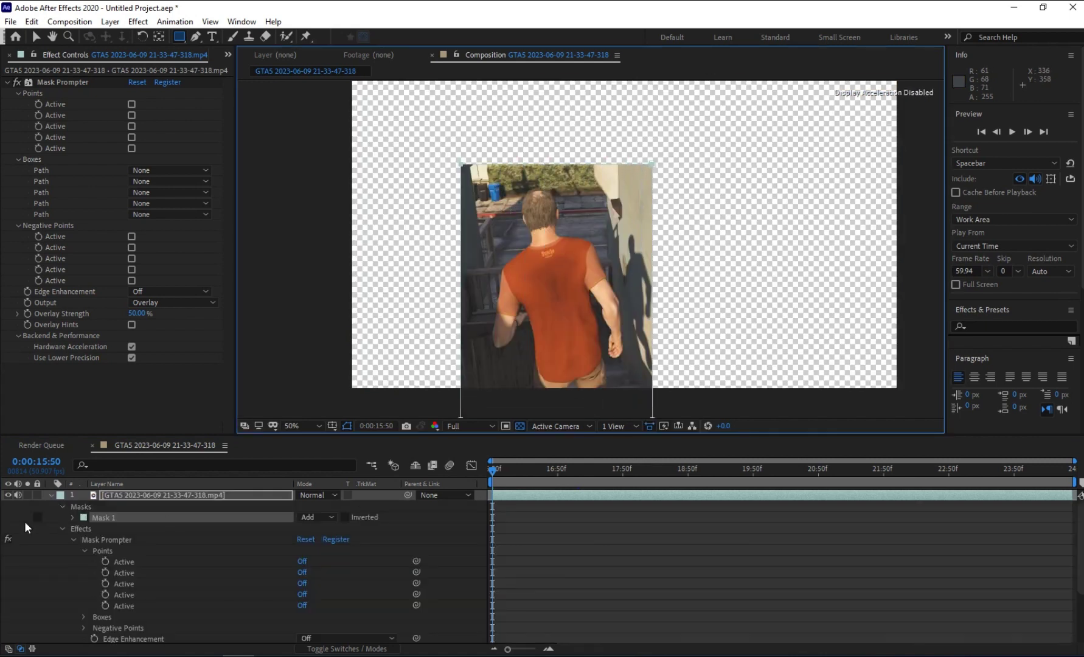
- Keyframe the mask's path at 0:00:15:50 and shift the whole rectangle slightly upward around the man at 0:00:18:22
left_click(72, 517)
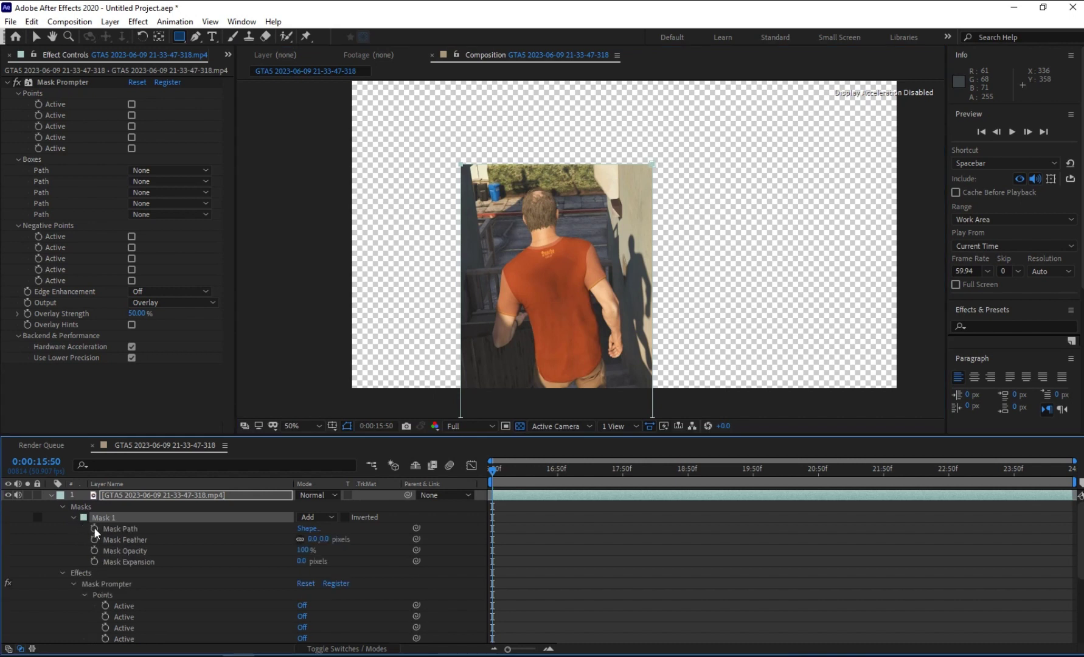
left_click(95, 527)
left_click(543, 470)
left_click(651, 507)
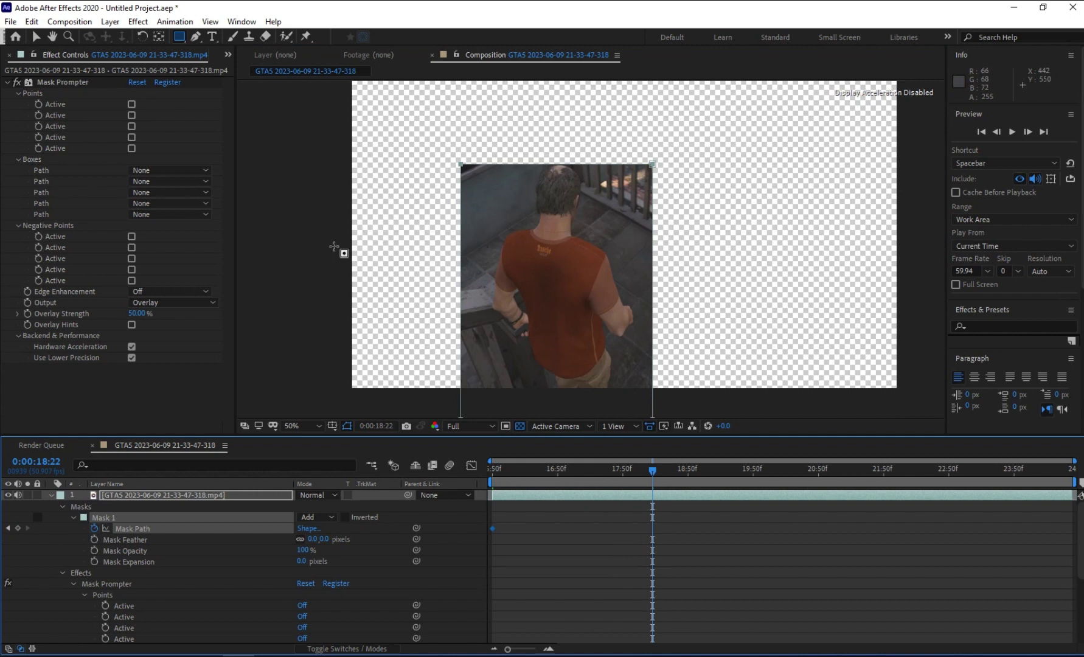
key("v")
left_click_drag(538, 166, 543, 145)
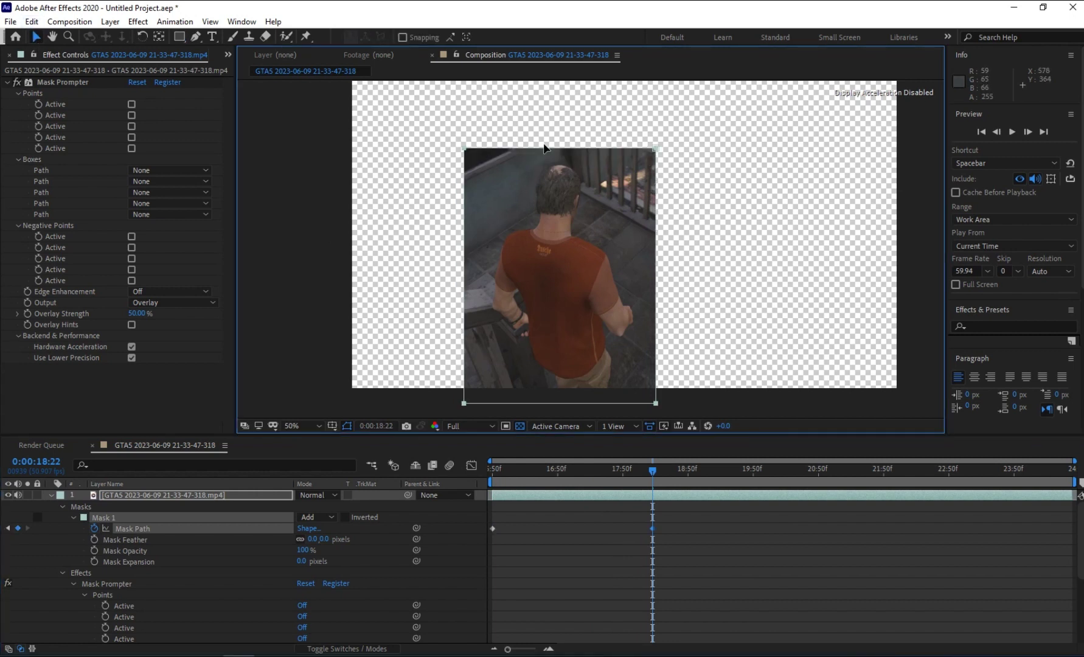
- At 0:00:24:43, set the first Mask Prompter box path to Mask 1
left_click(584, 476)
left_click_drag(550, 477, 1073, 508)
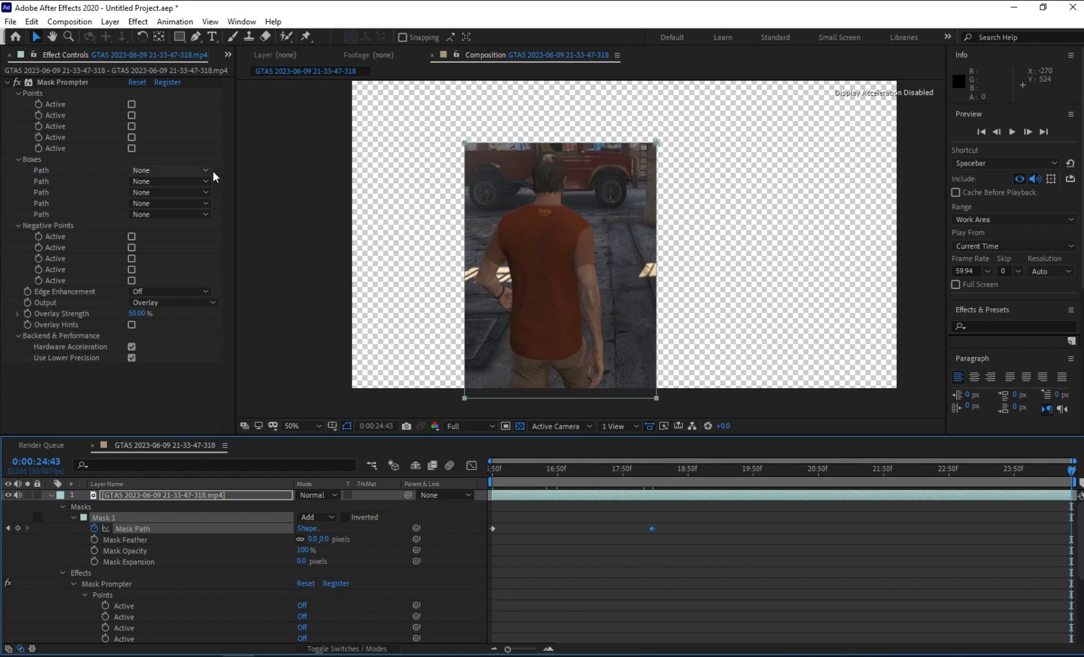
left_click(171, 174)
left_click(179, 206)
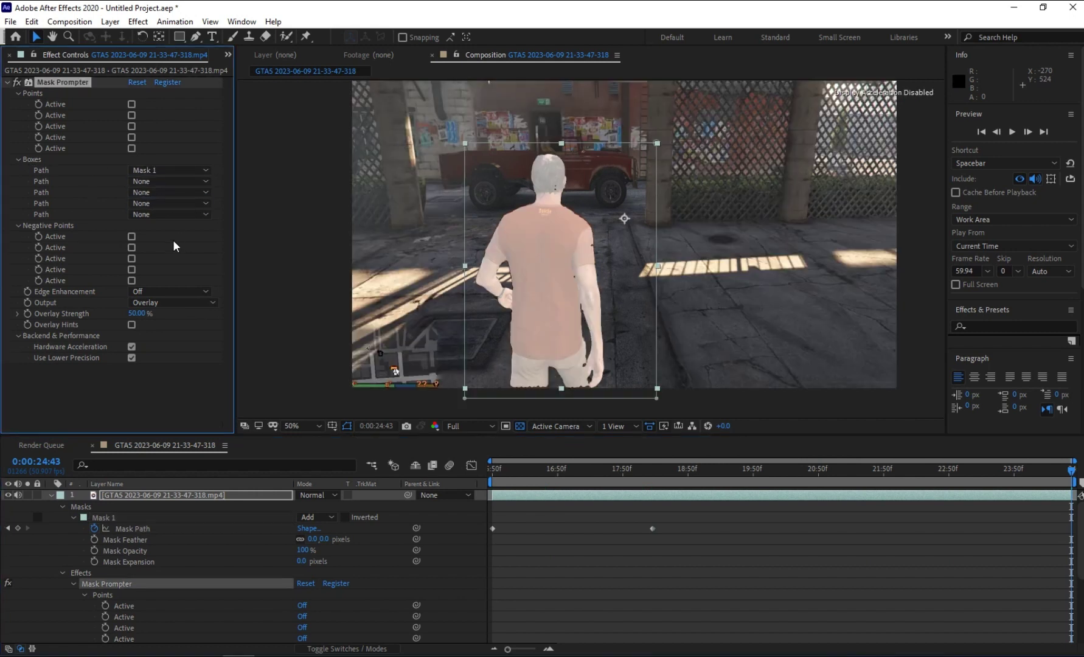
left_click_drag(567, 225, 561, 203)
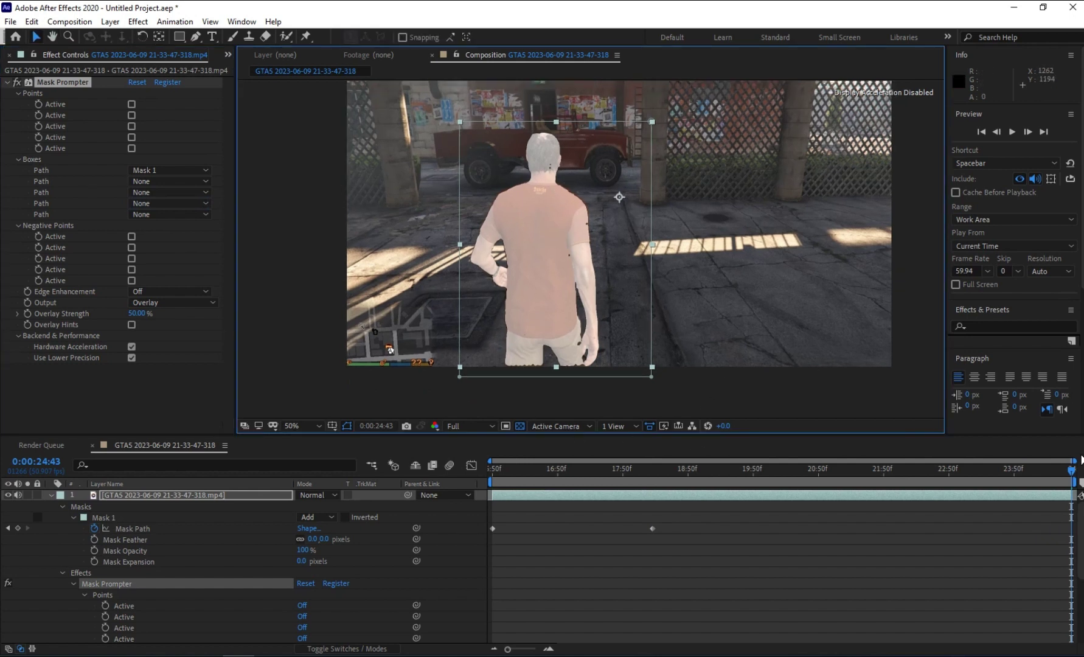
- Set the Mask Prompter output to On Transparent and check the man's cutout at 0:00:19:23 and 0:00:21:06
left_click_drag(1071, 469, 915, 470)
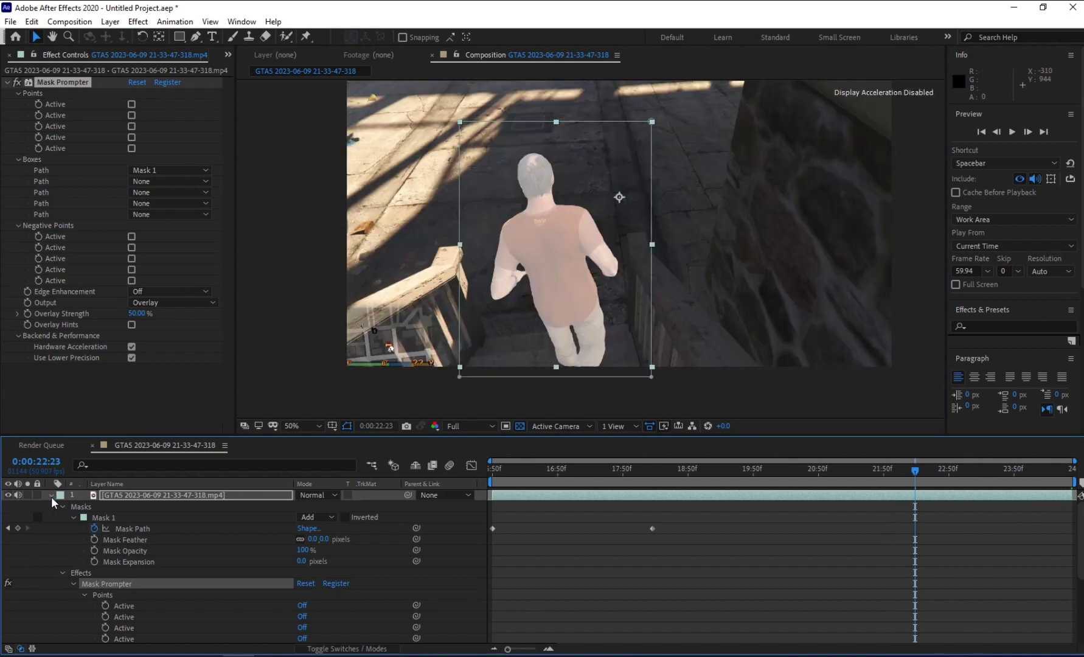
left_click(160, 302)
left_click(165, 342)
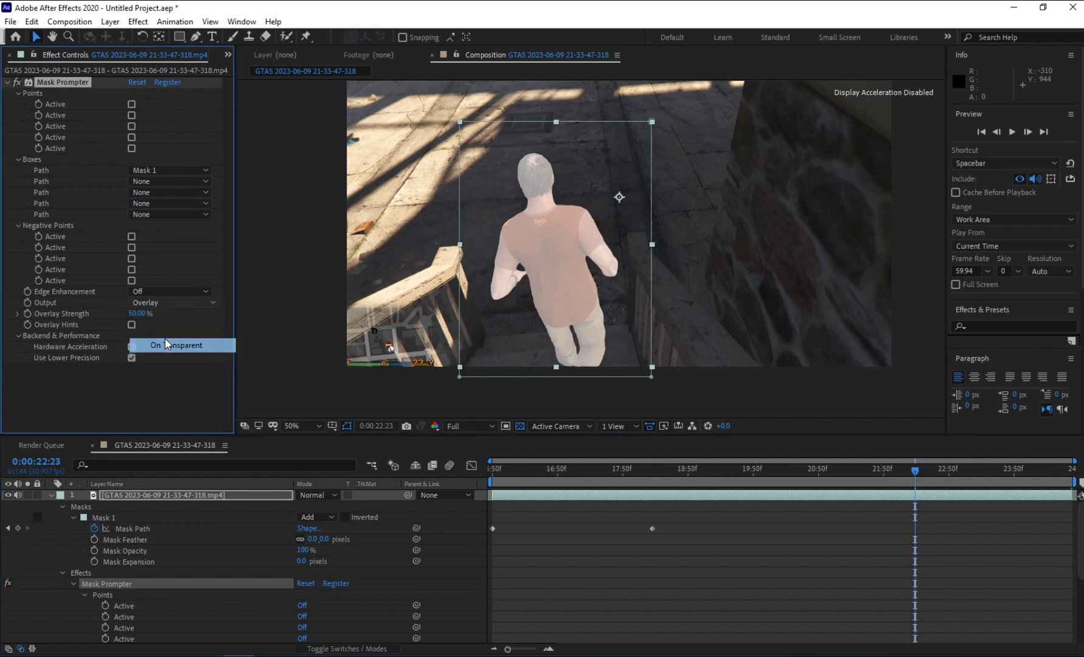
left_click_drag(699, 510, 719, 511)
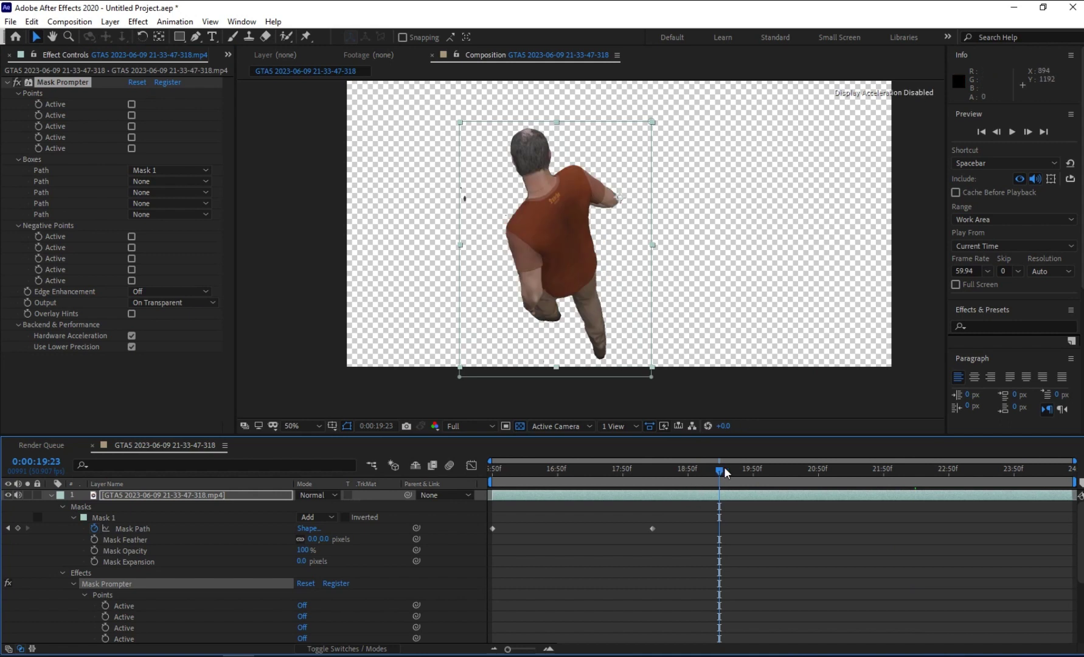
left_click_drag(724, 470, 828, 470)
left_click(226, 54)
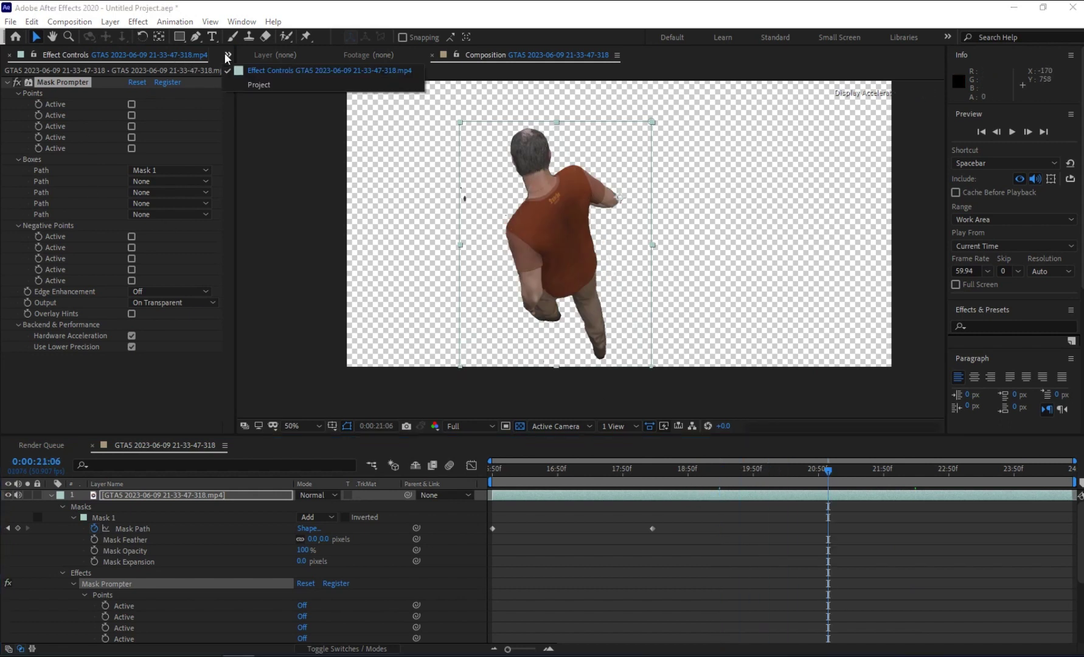
left_click(250, 85)
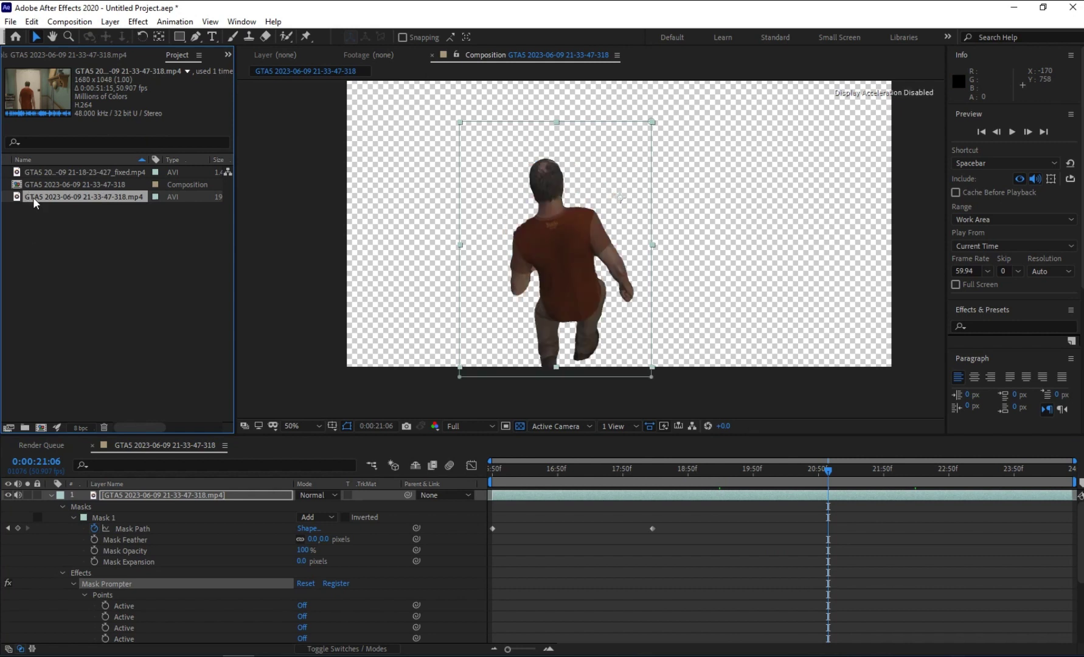
left_click(39, 182)
left_click(43, 173)
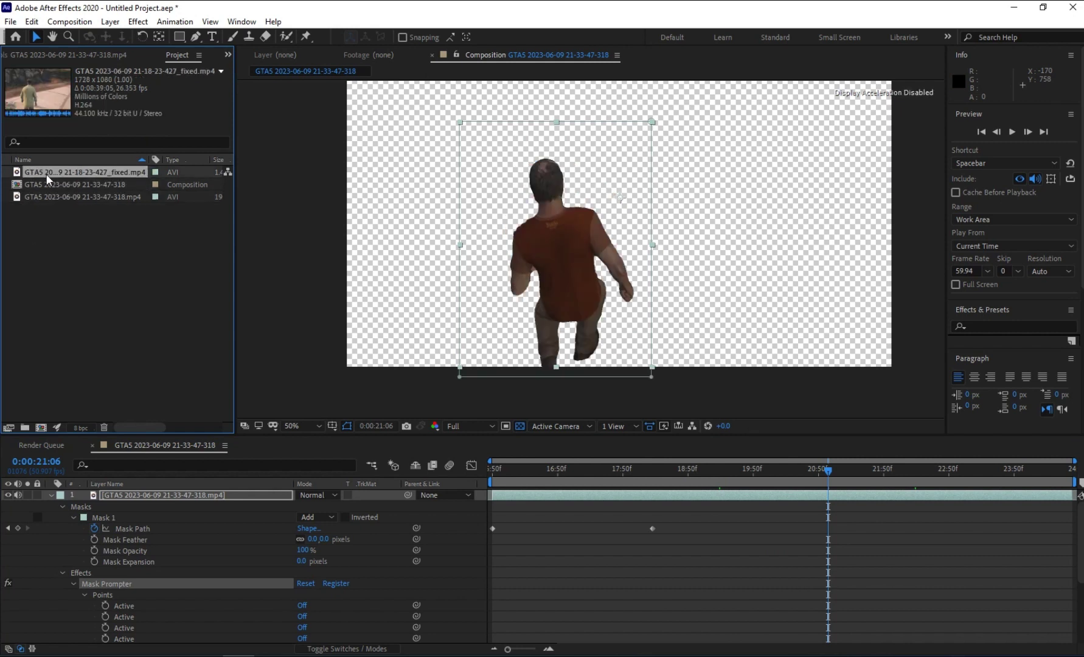
left_click_drag(47, 178, 40, 428)
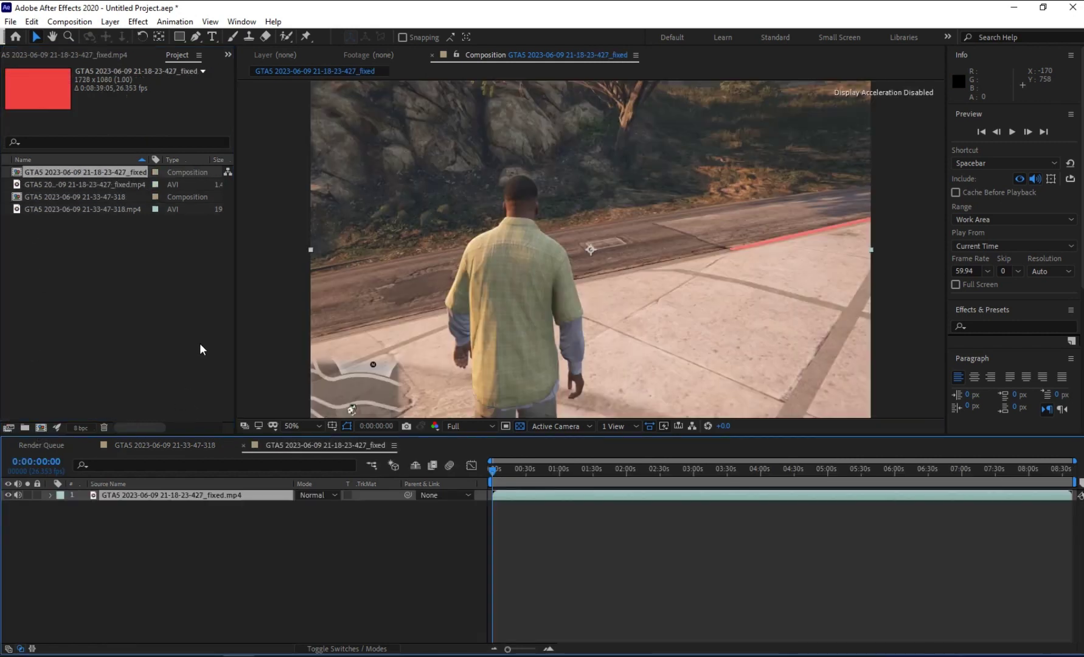
- Set the work area from 0:00:56:21 to 0:01:16:14 and trim the composition to it
left_click_drag(531, 350, 509, 307)
left_click_drag(498, 468, 556, 473)
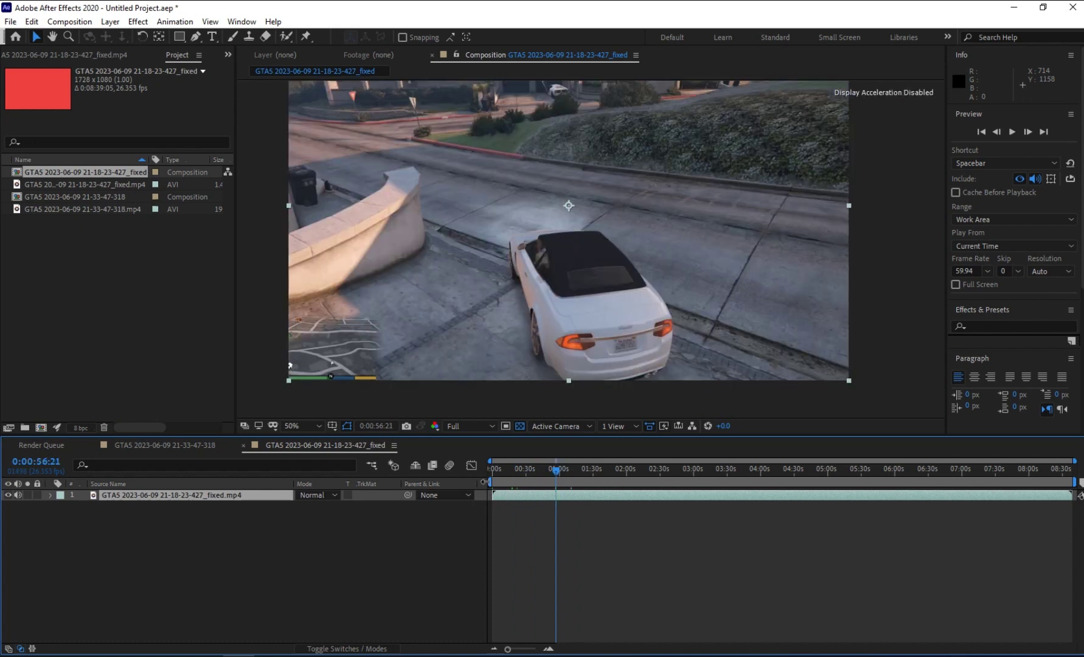
mouse_move(489, 482)
left_mouse_down()
mouse_move(550, 482)
mouse_move(581, 468)
left_mouse_up()
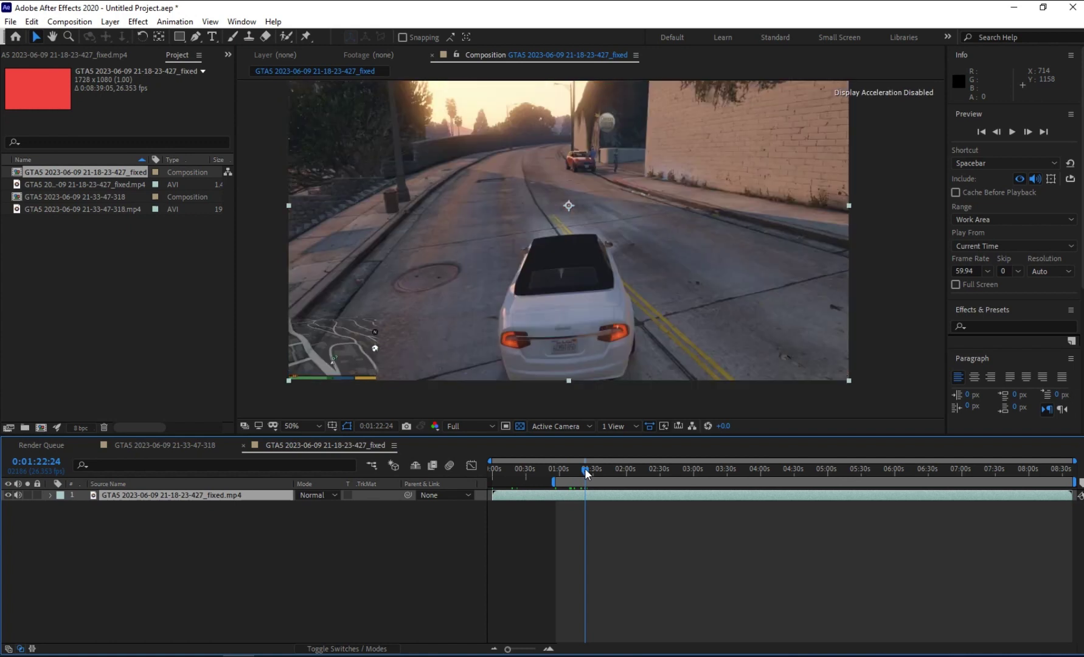
left_click_drag(584, 467, 577, 471)
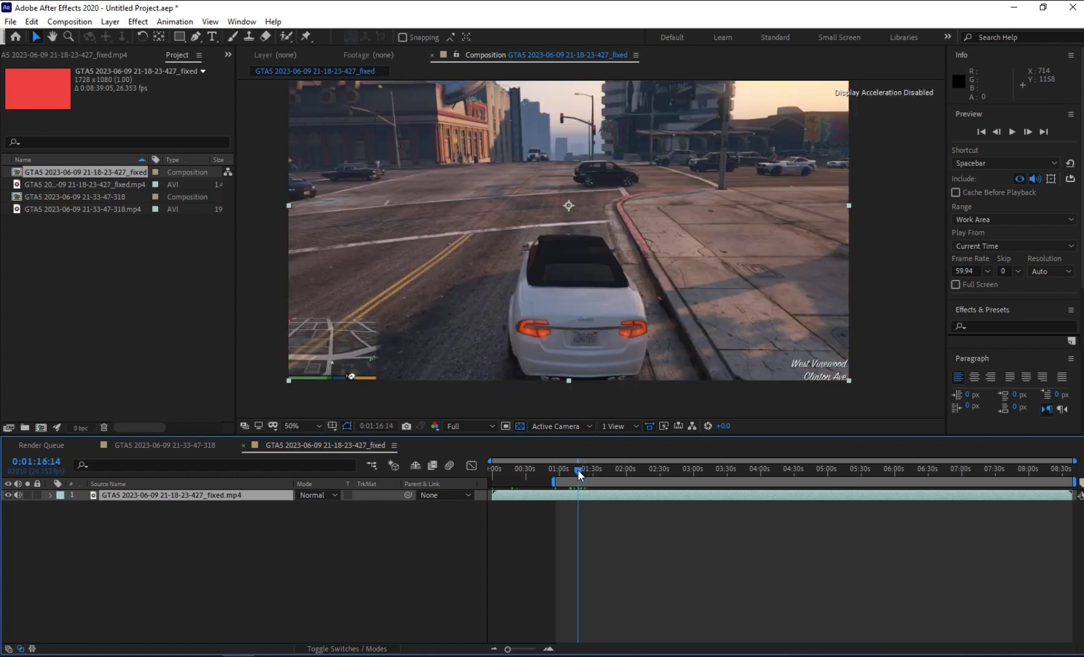
left_click_drag(1075, 481, 578, 485)
right_click(570, 485)
left_click(605, 519)
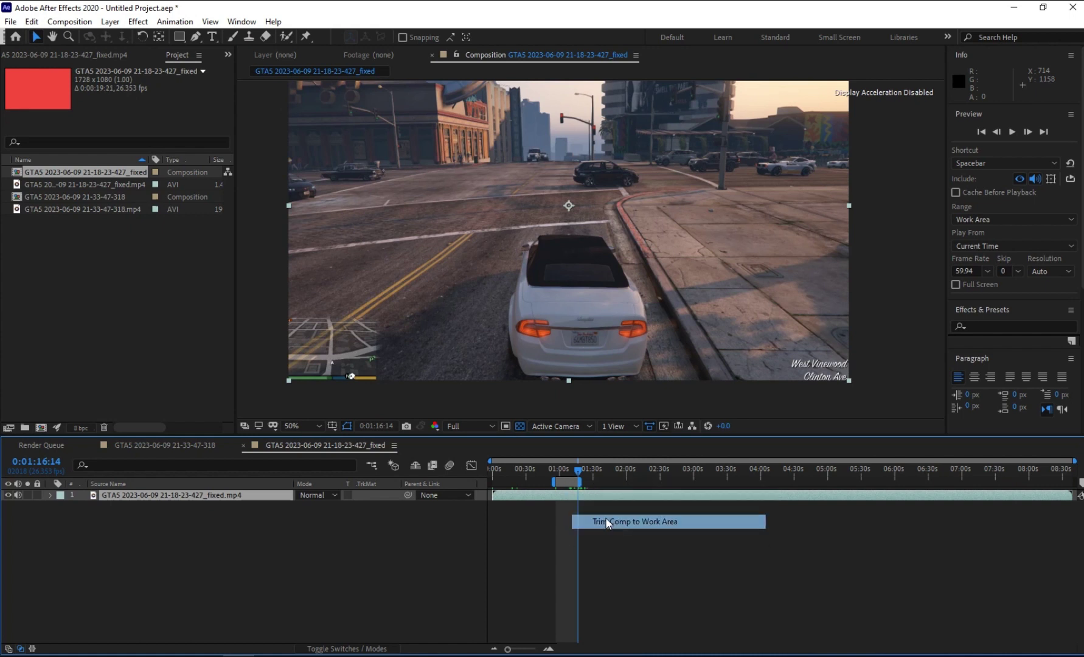
- Go to 0:00:58:05 and apply the Mask Prompter effect to the white car clip's layer
left_click_drag(1073, 471, 533, 503)
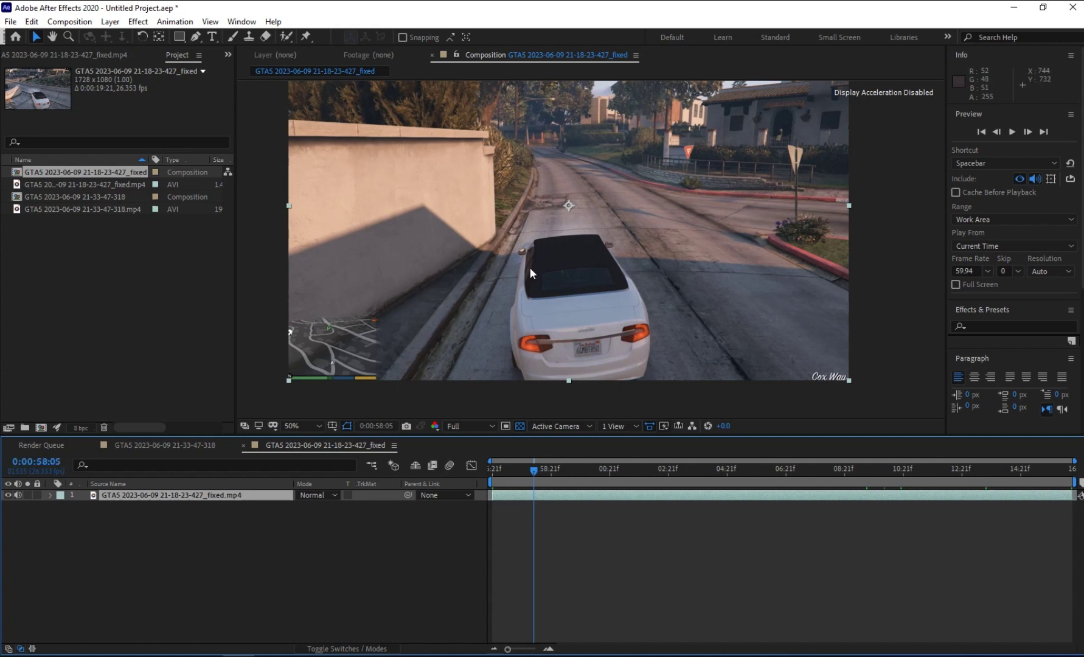
left_click_drag(518, 248, 490, 223)
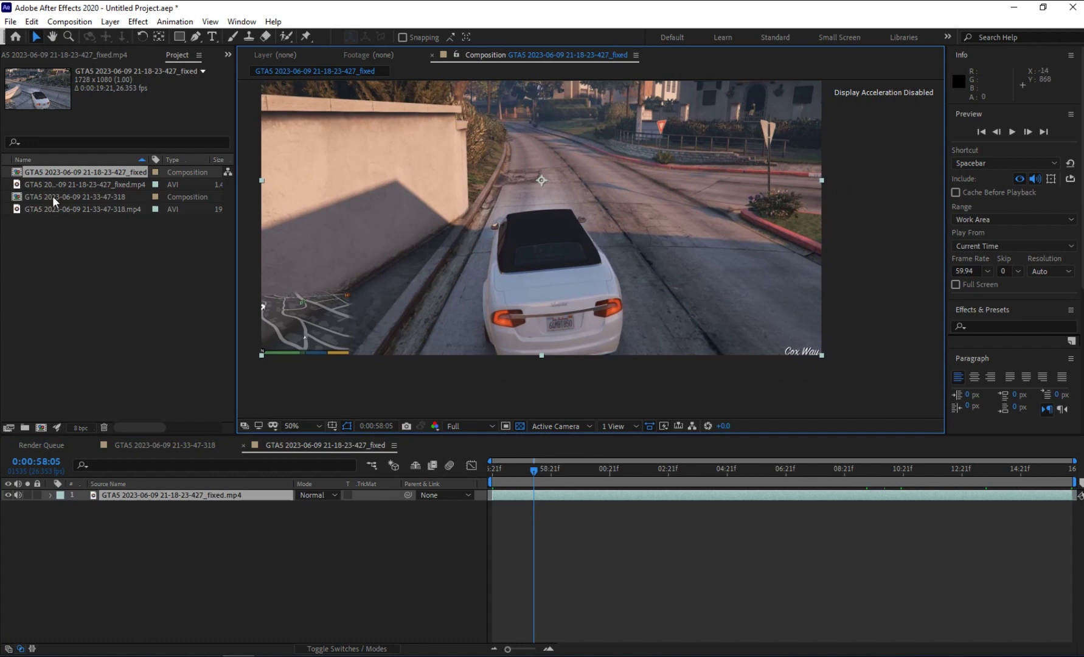
left_click(164, 533)
left_click(141, 491)
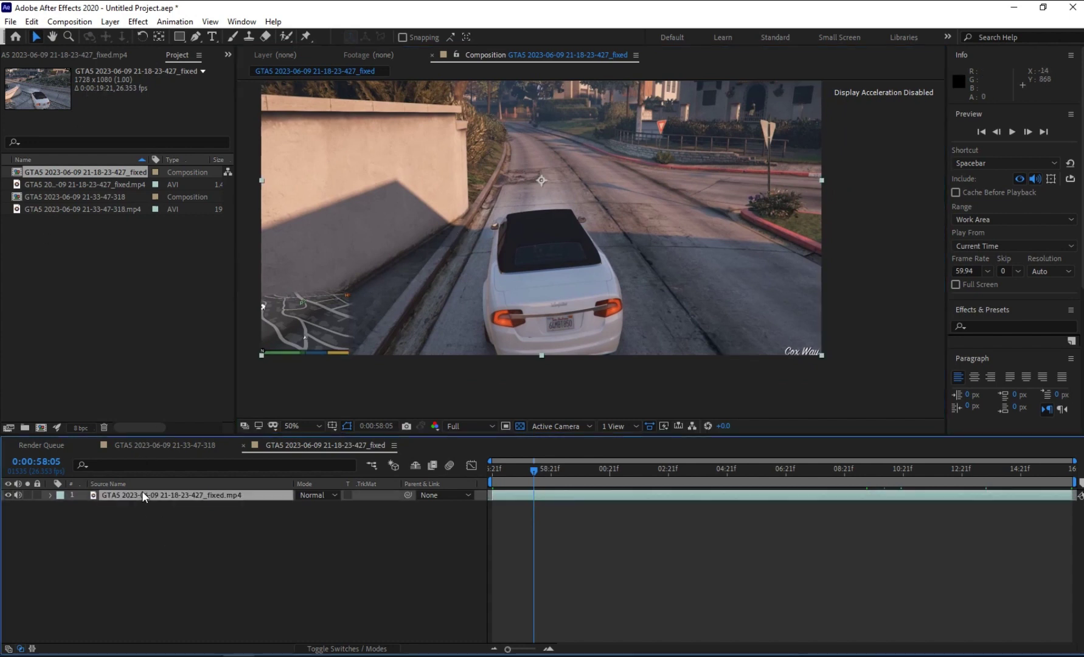
key("ctrl+space")
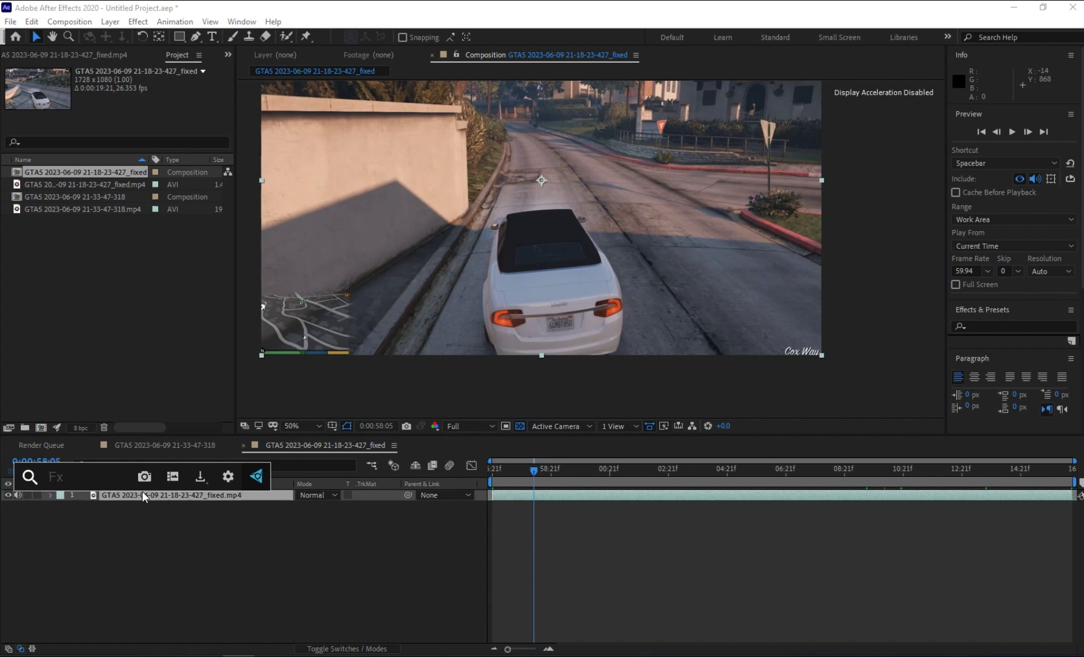
type("mask")
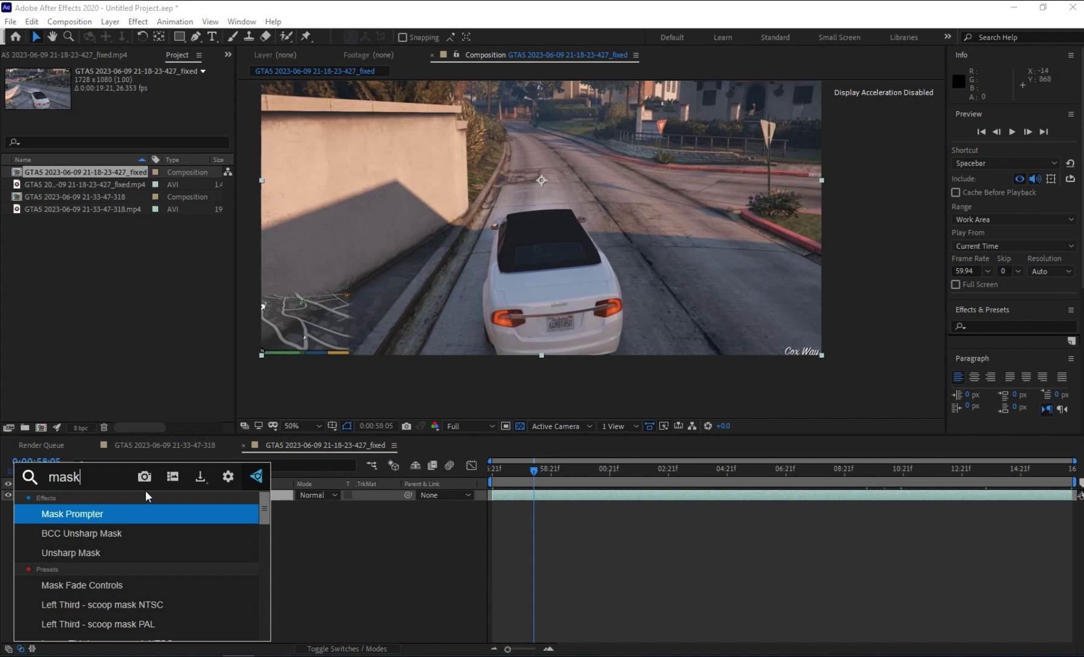
left_click(145, 514)
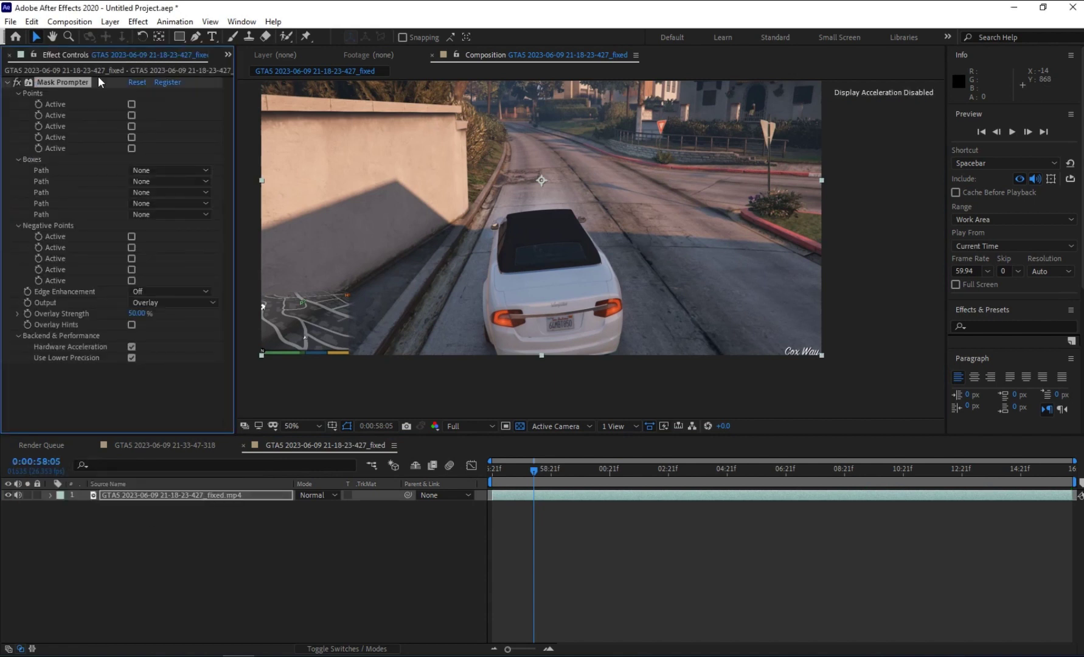
- Activate the first mask point, place it on the car's rear at 832, 872, and keyframe it at 0:00:58:05
left_click(131, 105)
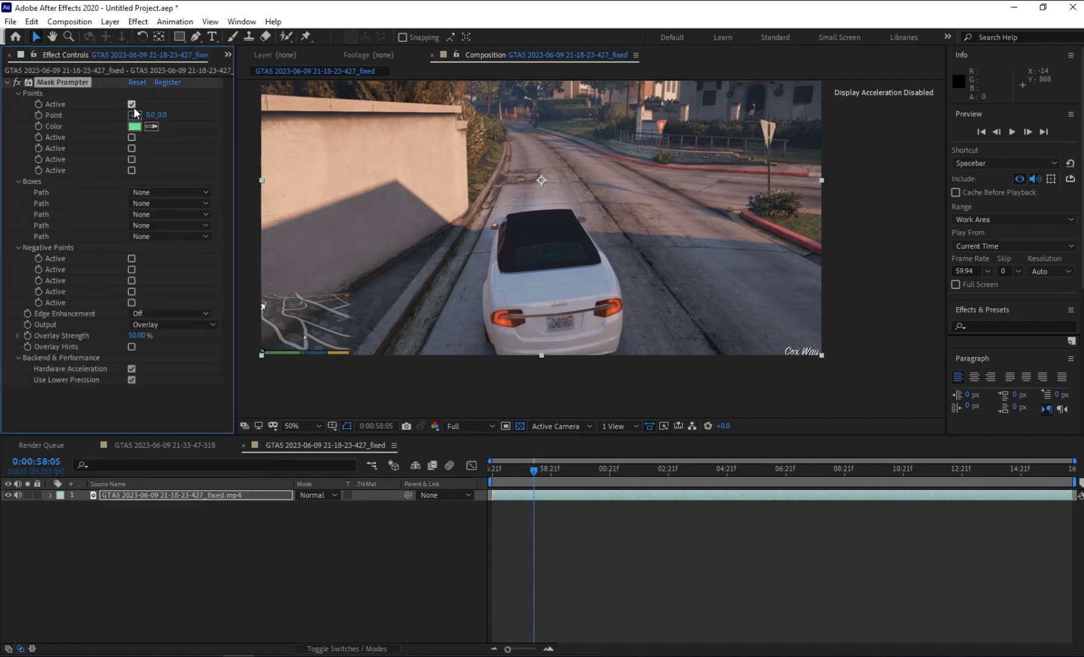
left_click(531, 288)
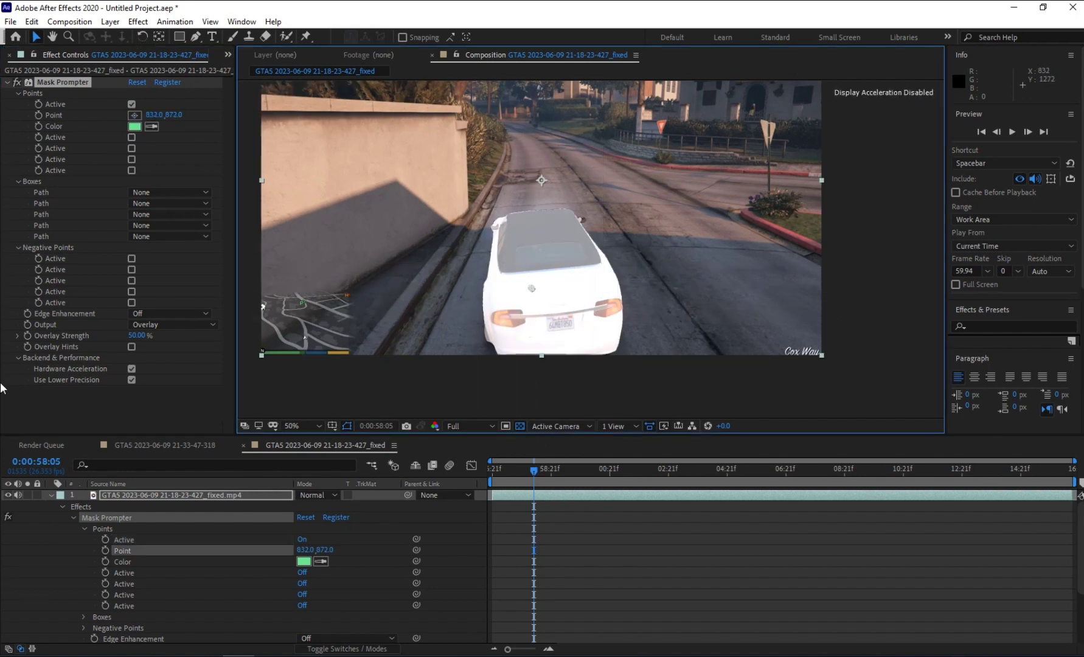
left_click(39, 115)
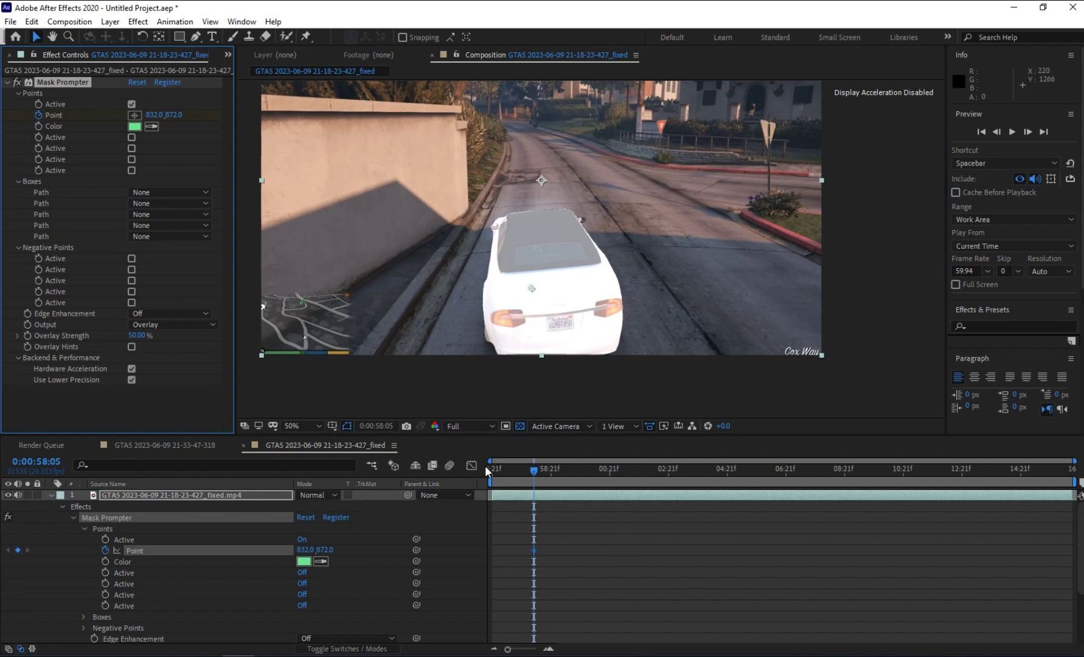
- Reposition the first mask point on the white car's rear, keyframing it at 0:00:56:21 and at 858, 862 at 0:01:04:04
left_click_drag(529, 468, 467, 480)
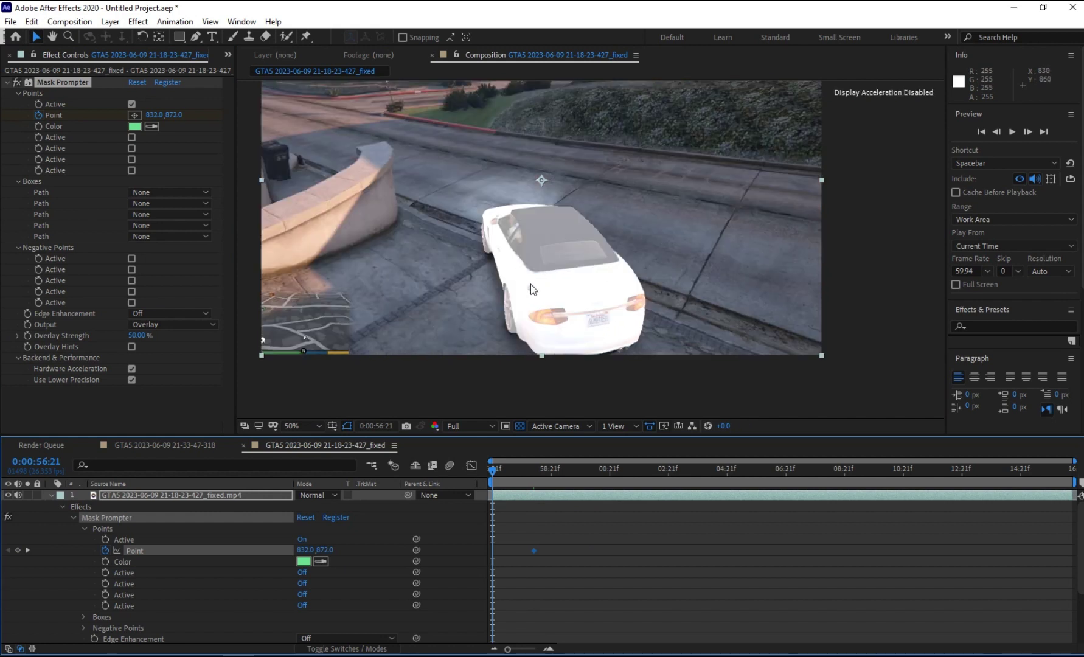
left_click_drag(531, 287, 540, 287)
left_click_drag(506, 474, 708, 494)
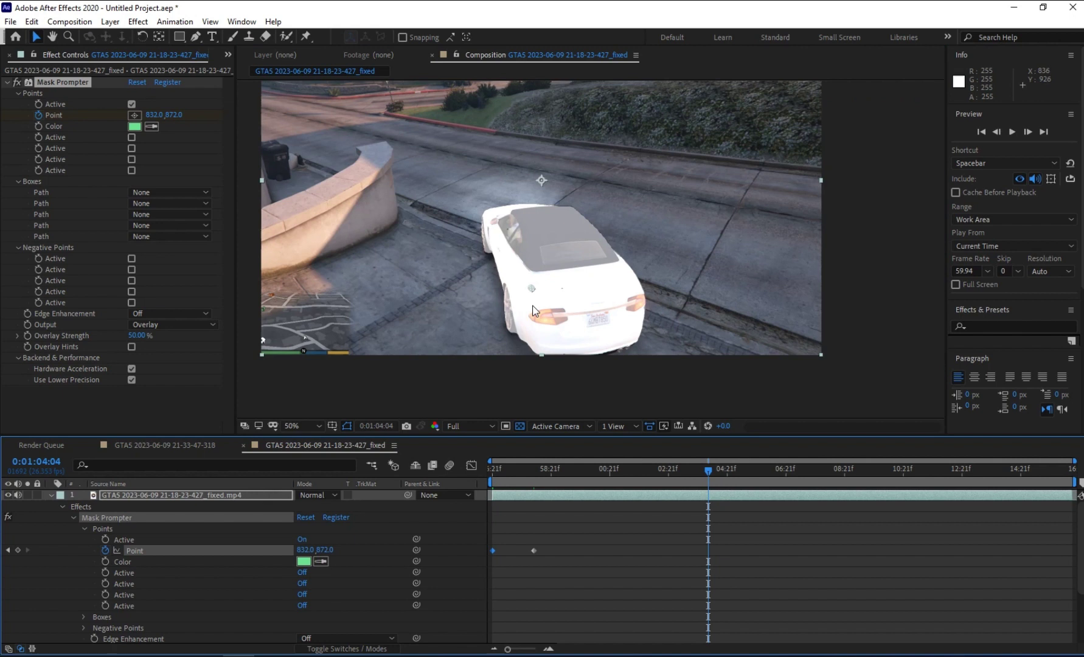
left_click_drag(534, 289, 542, 285)
left_click_drag(713, 470, 1072, 487)
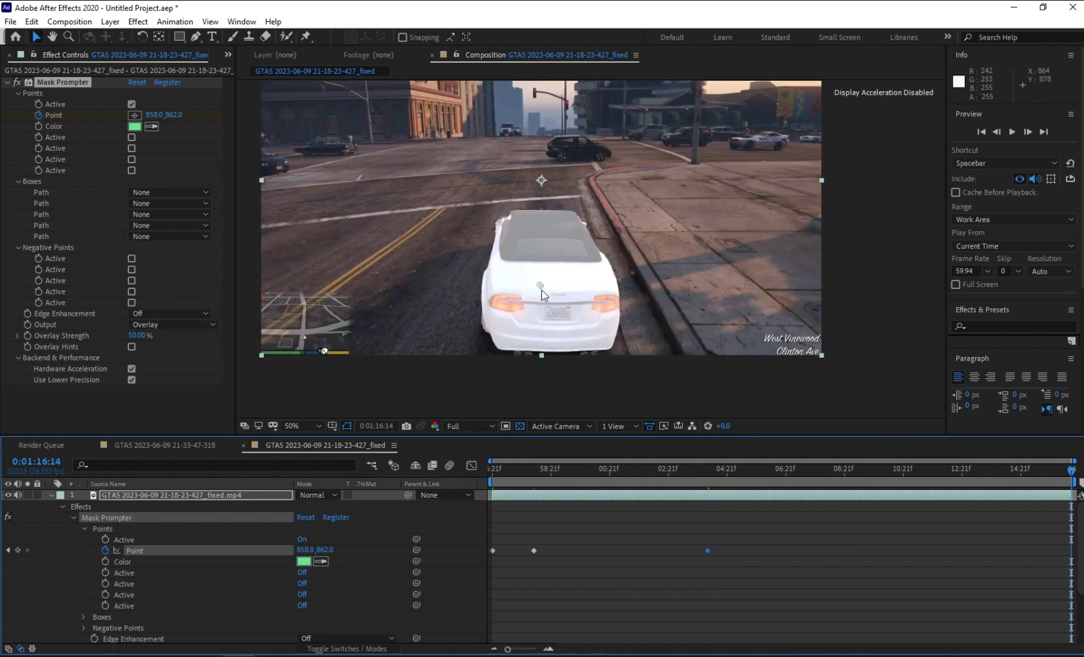
- Preview the car cutout with the output set to On Transparent at several times between 0:01:11:21 and 0:01:00:19, and restore Overlay output
left_click(182, 324)
left_click(176, 367)
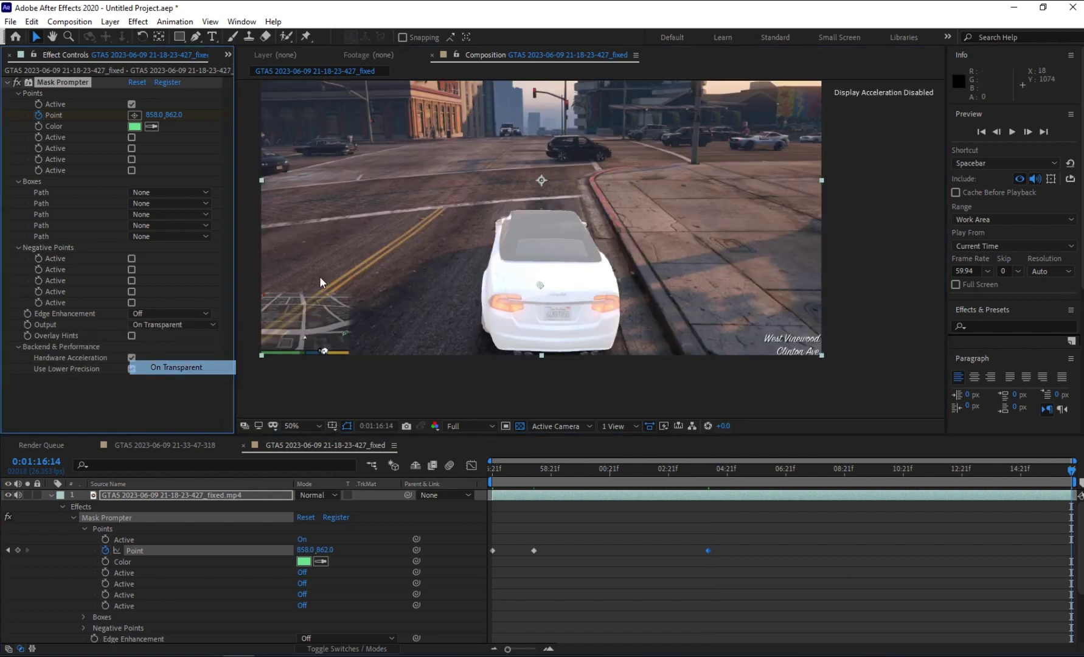
left_click_drag(1070, 469, 934, 481)
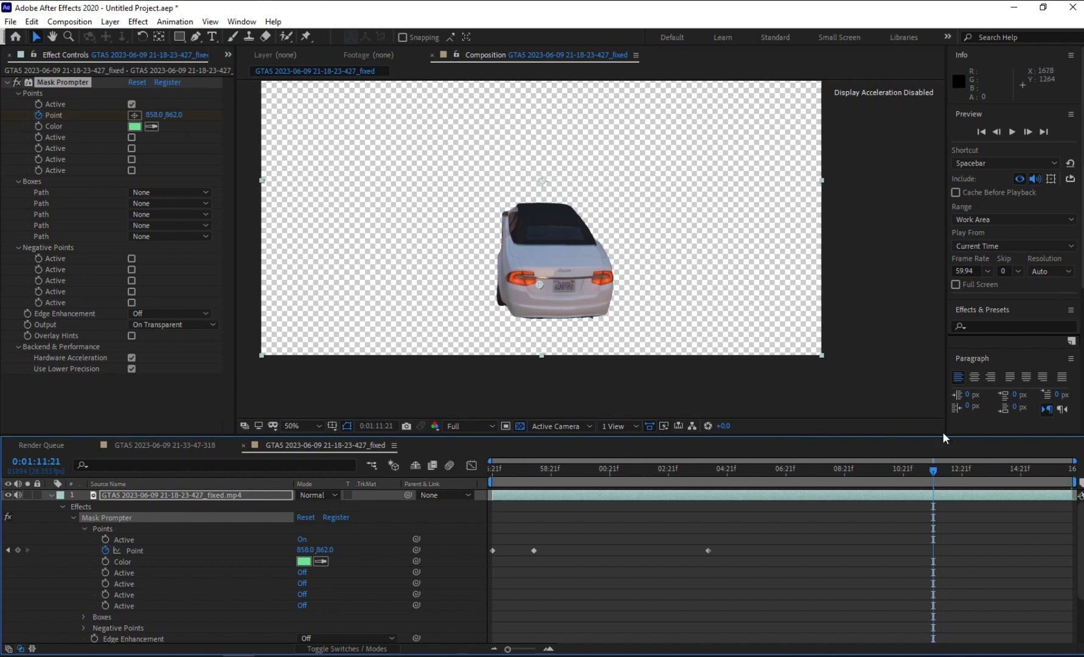
left_click_drag(882, 470, 819, 473)
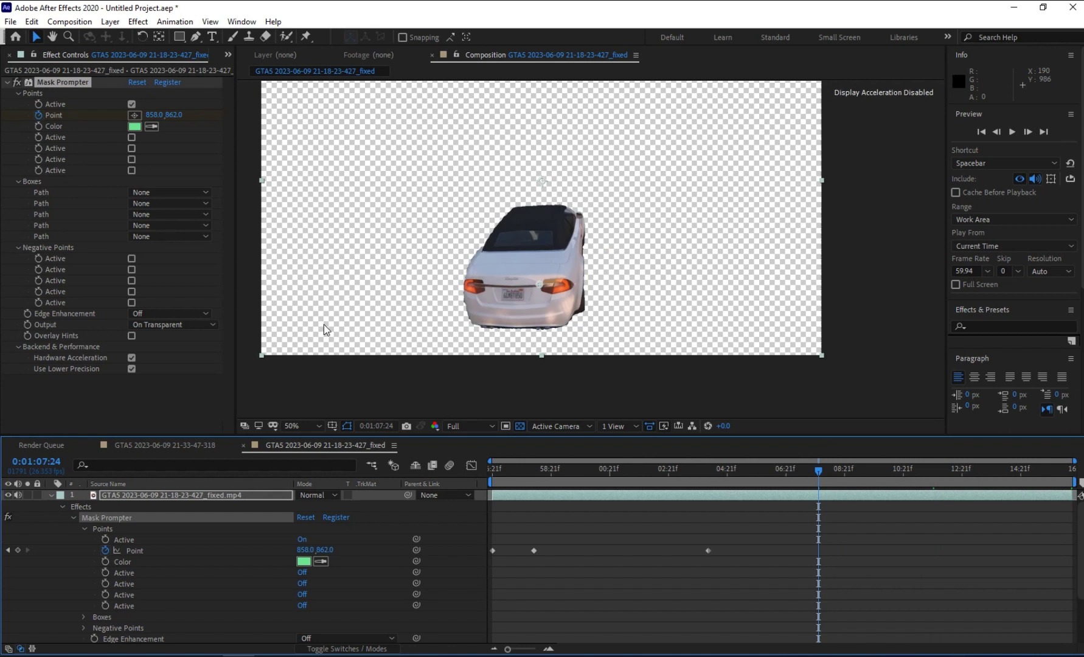
scroll(448, 322, "up", 3)
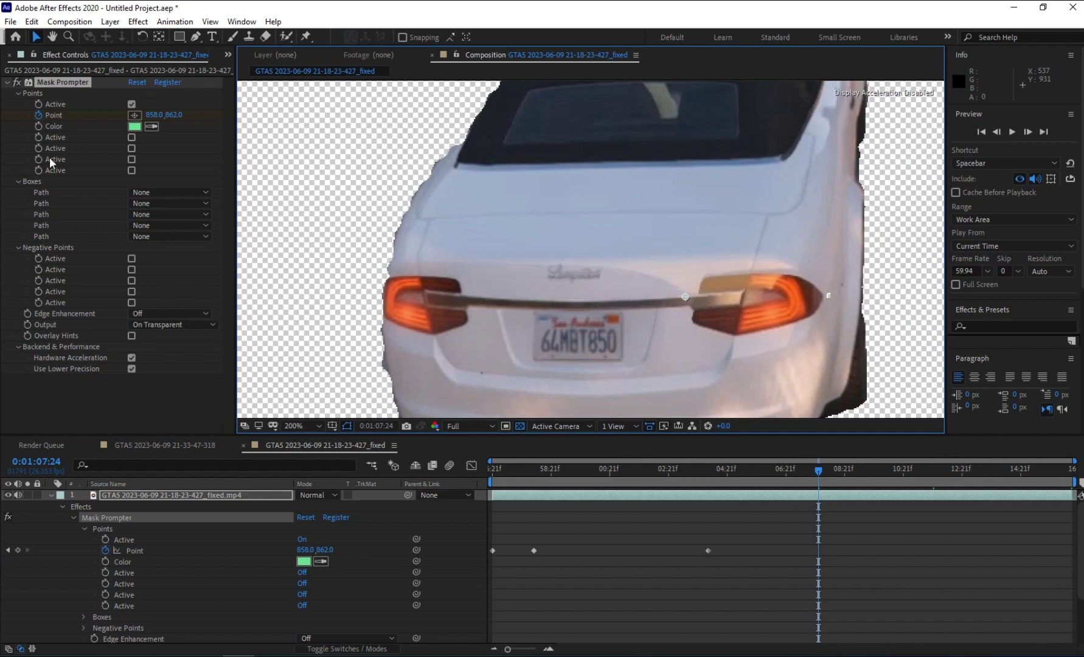
scroll(643, 210, "down", 1)
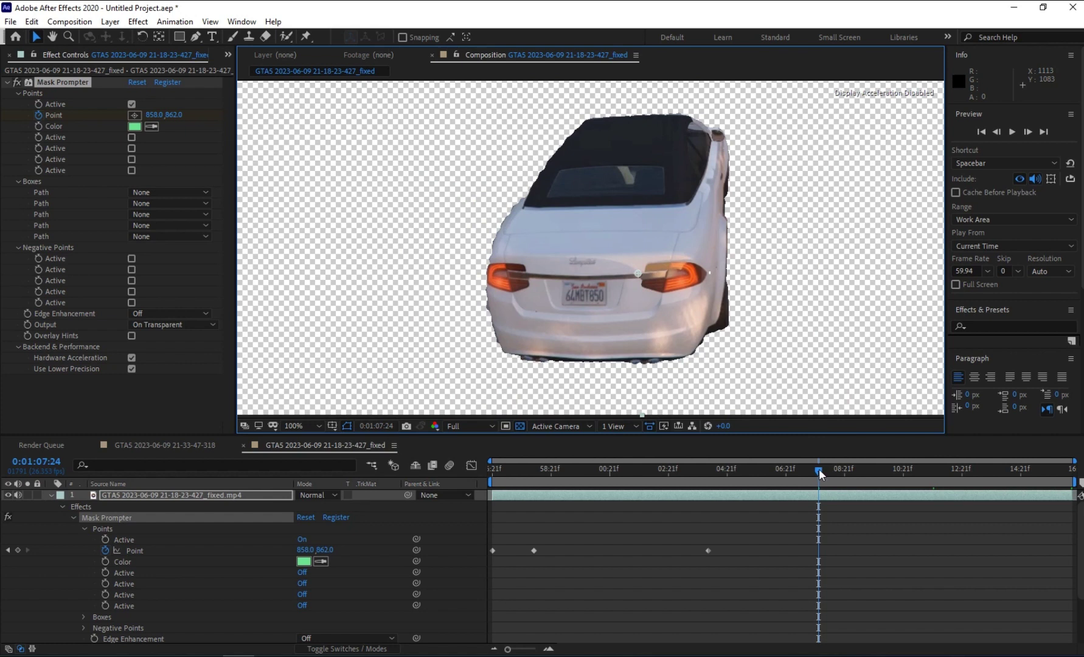
left_click_drag(819, 468, 610, 476)
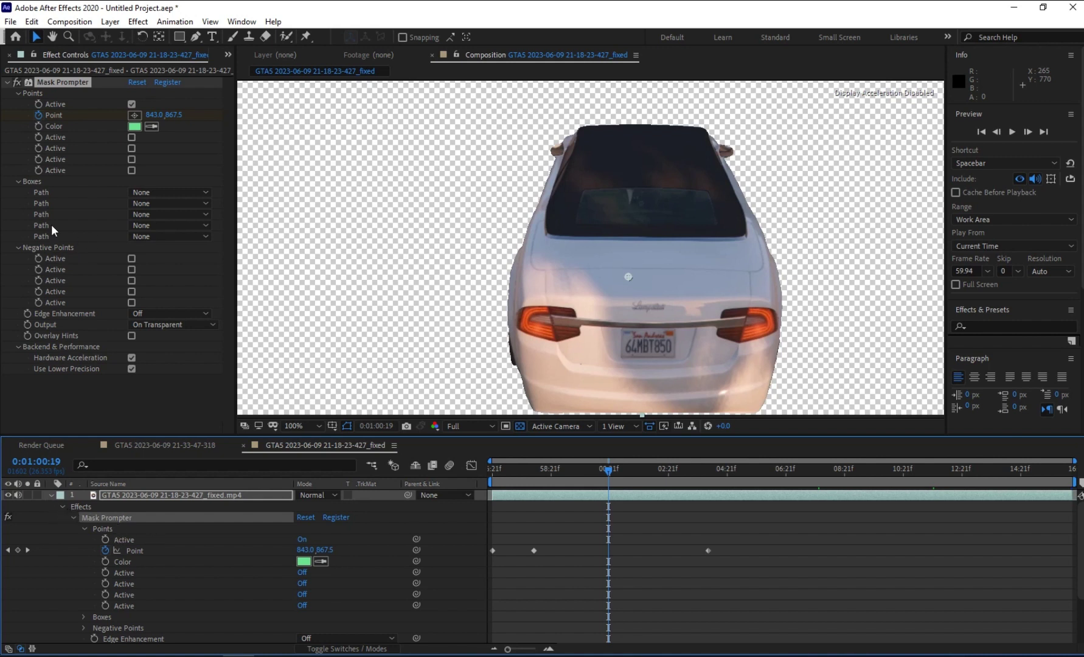
left_click(156, 325)
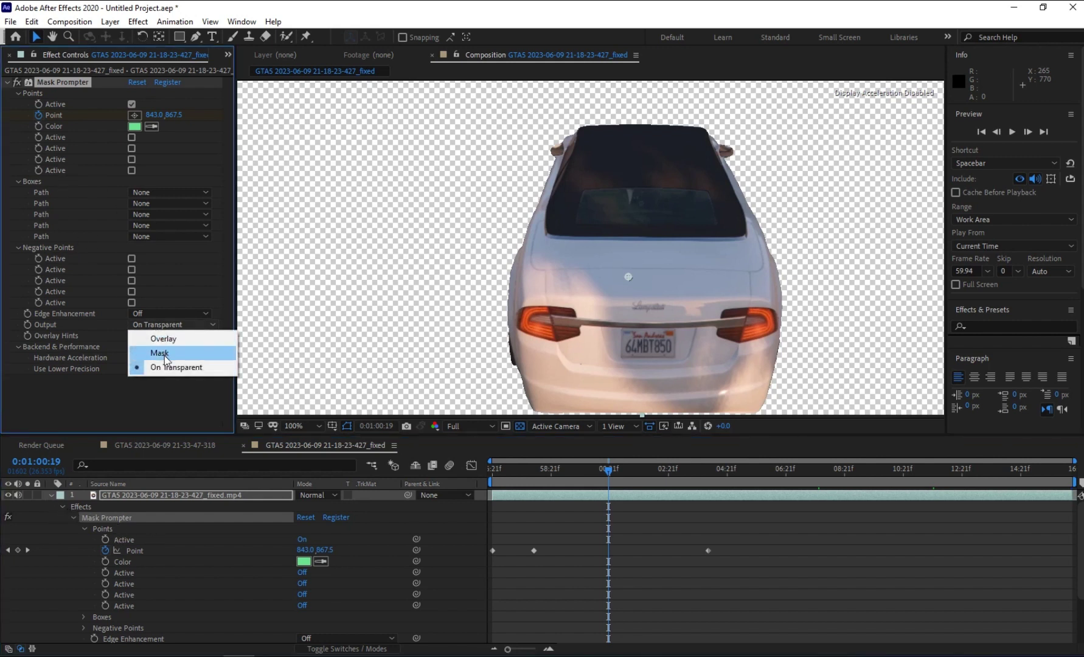
left_click(163, 339)
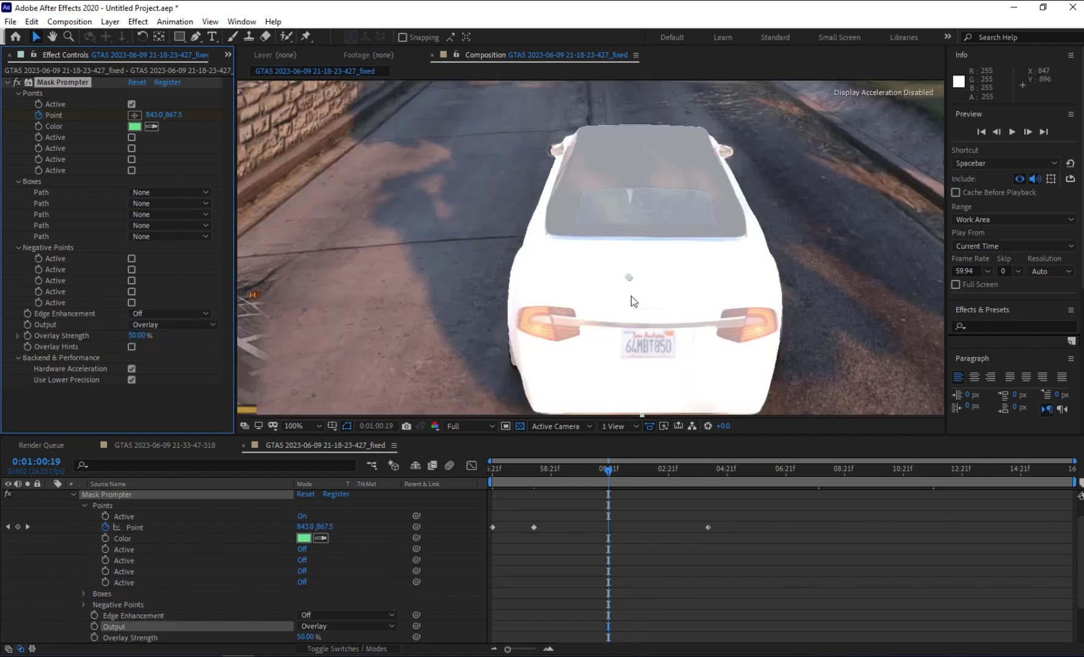
scroll(633, 301, "down", 2)
scroll(633, 300, "down", 2)
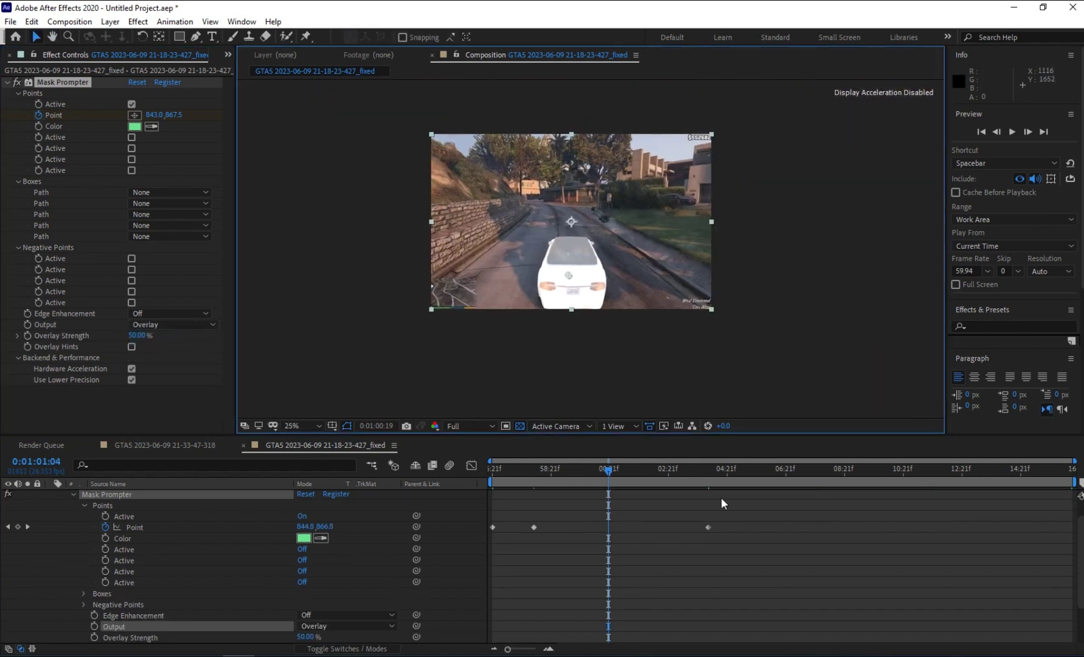
- At 0:01:16:03, activate a second mask point, place it on the distant black car at 638, 408, and keyframe it
left_click_drag(721, 497, 988, 517)
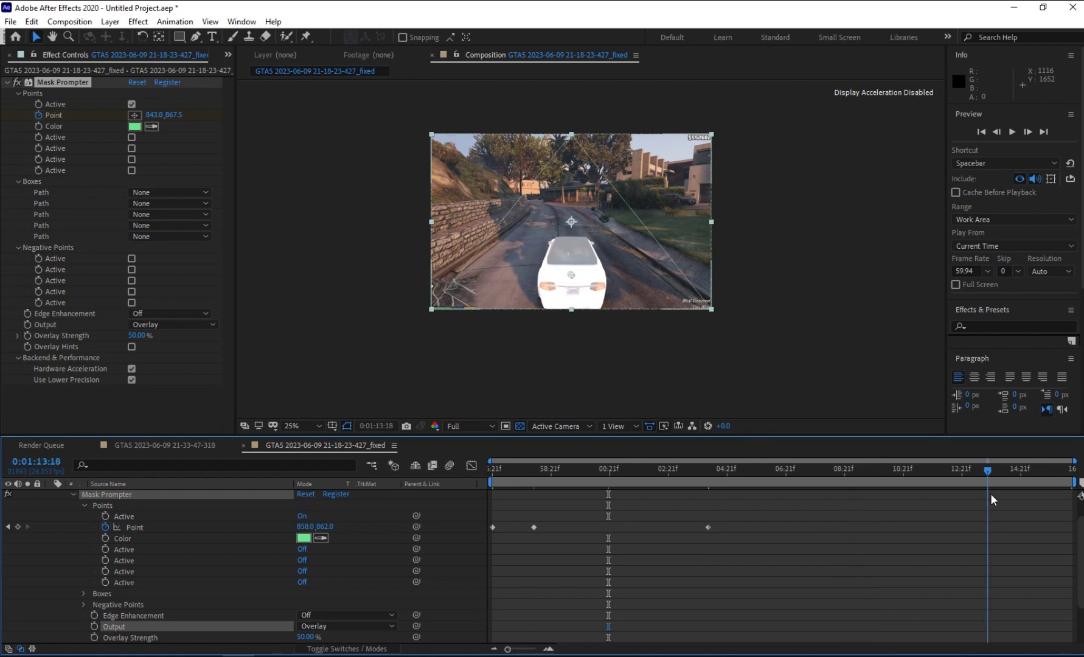
scroll(642, 261, "up", 2)
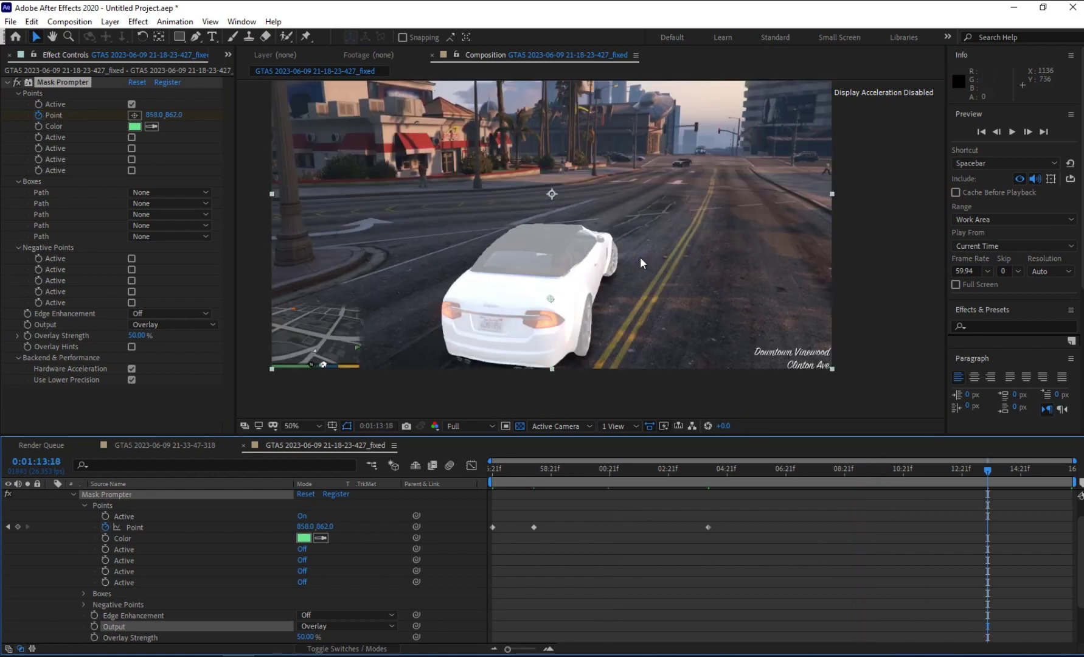
left_click_drag(554, 246, 610, 239)
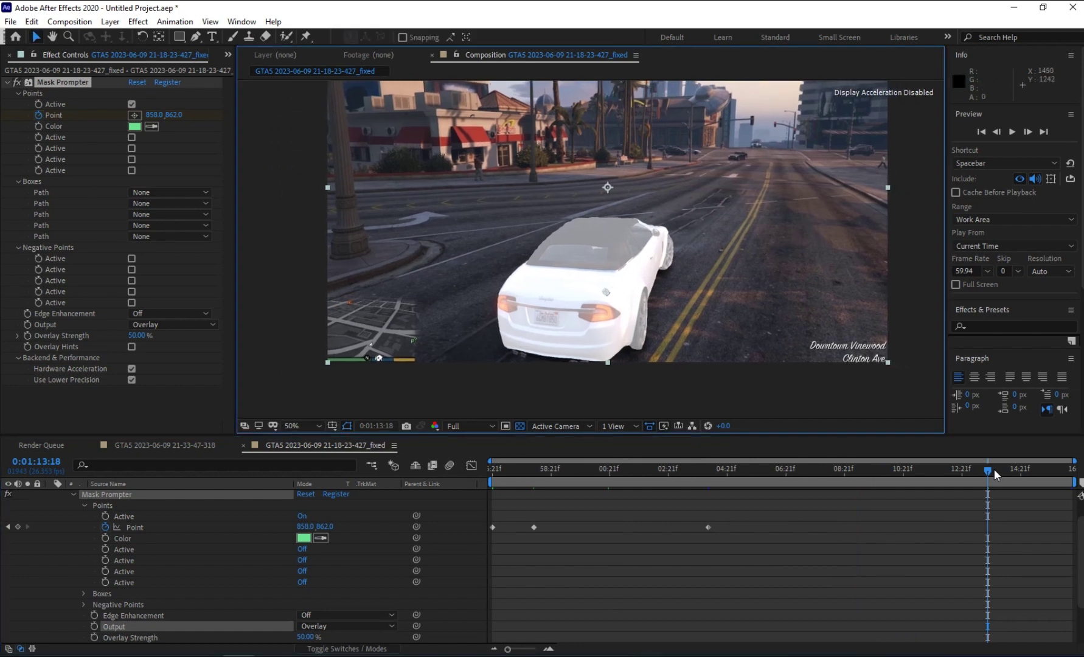
left_click_drag(995, 469, 1060, 471)
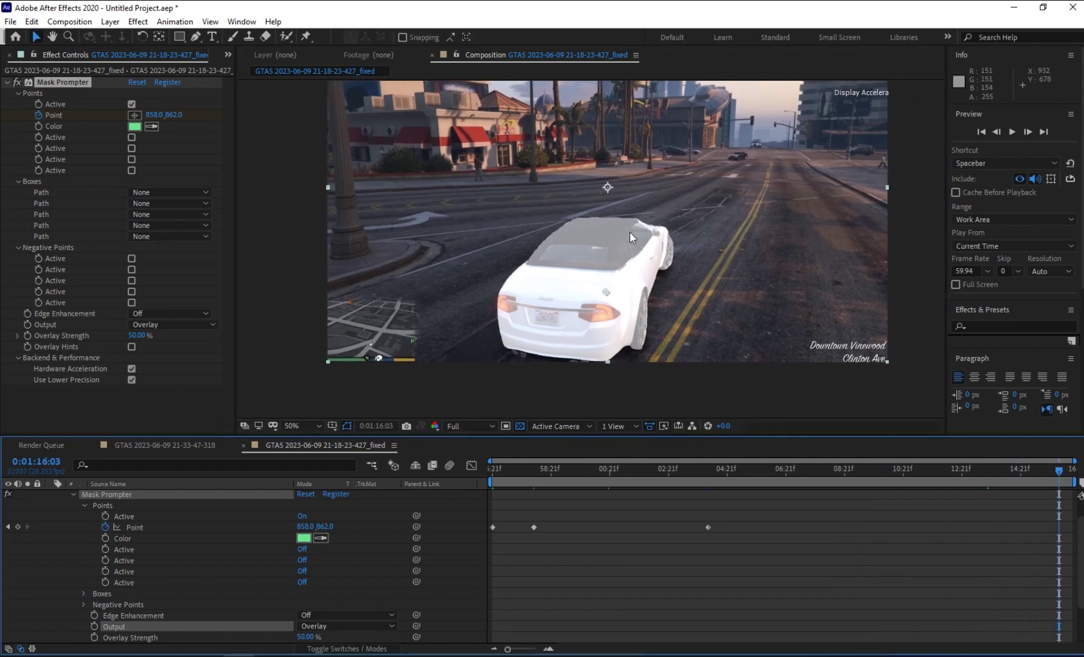
left_click_drag(622, 231, 513, 244)
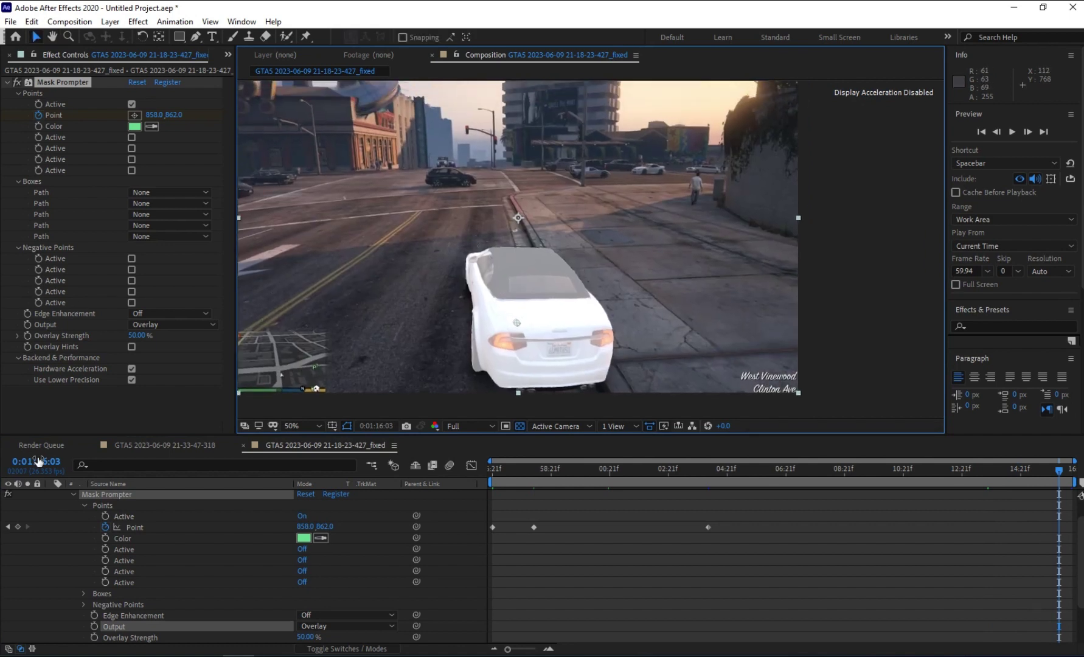
left_click(73, 494)
left_click(167, 542)
left_click_drag(450, 247, 460, 290)
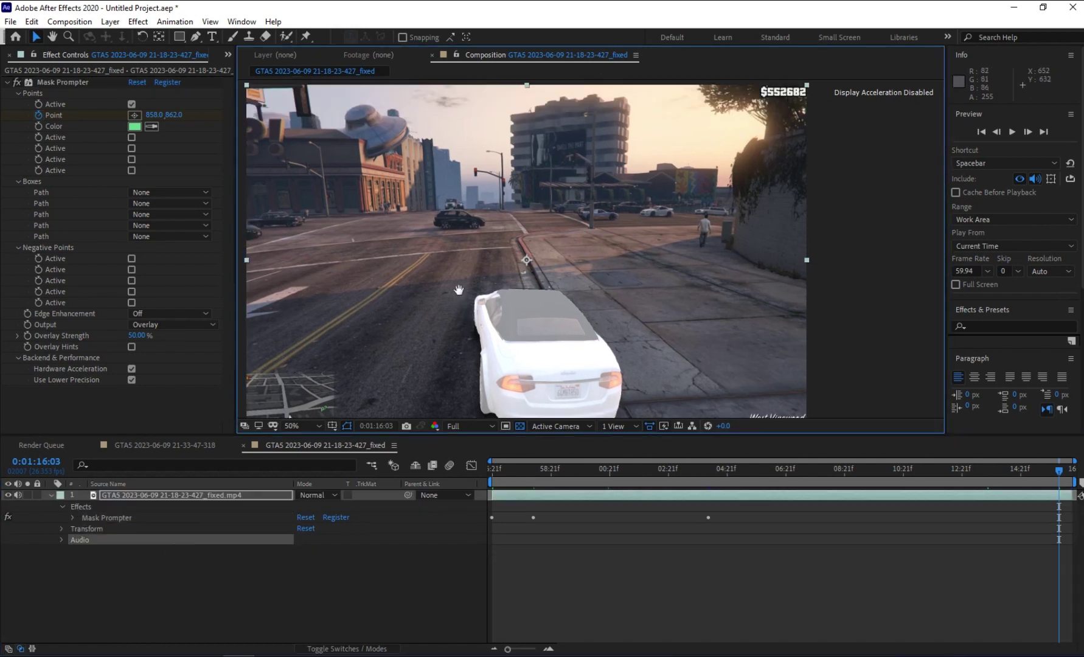
left_click(131, 137)
left_click(135, 148)
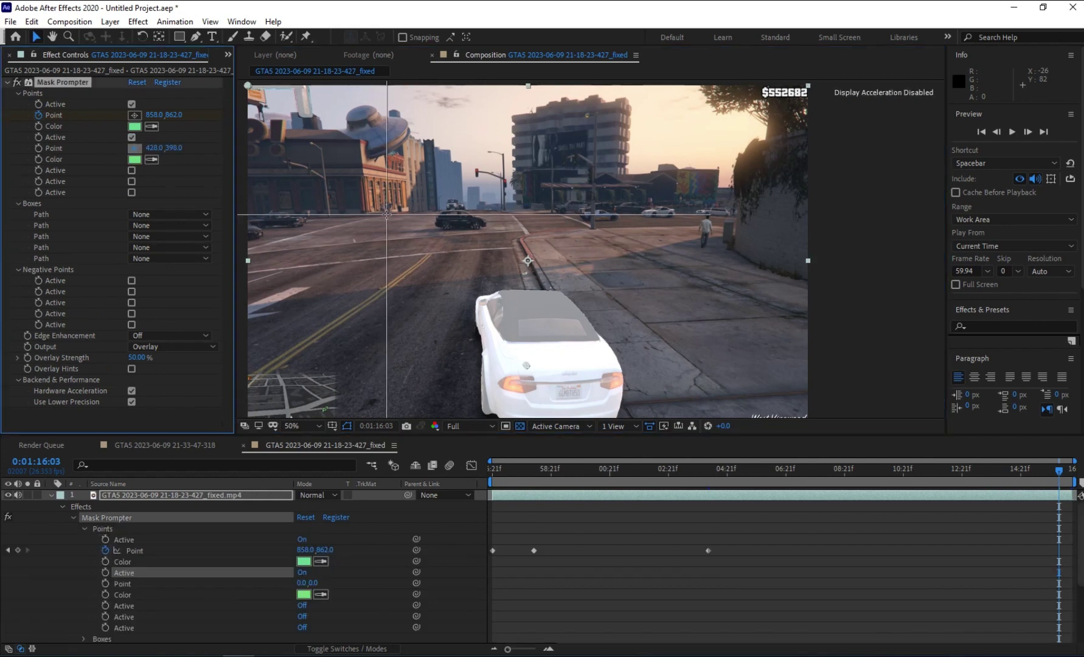
left_click(455, 224)
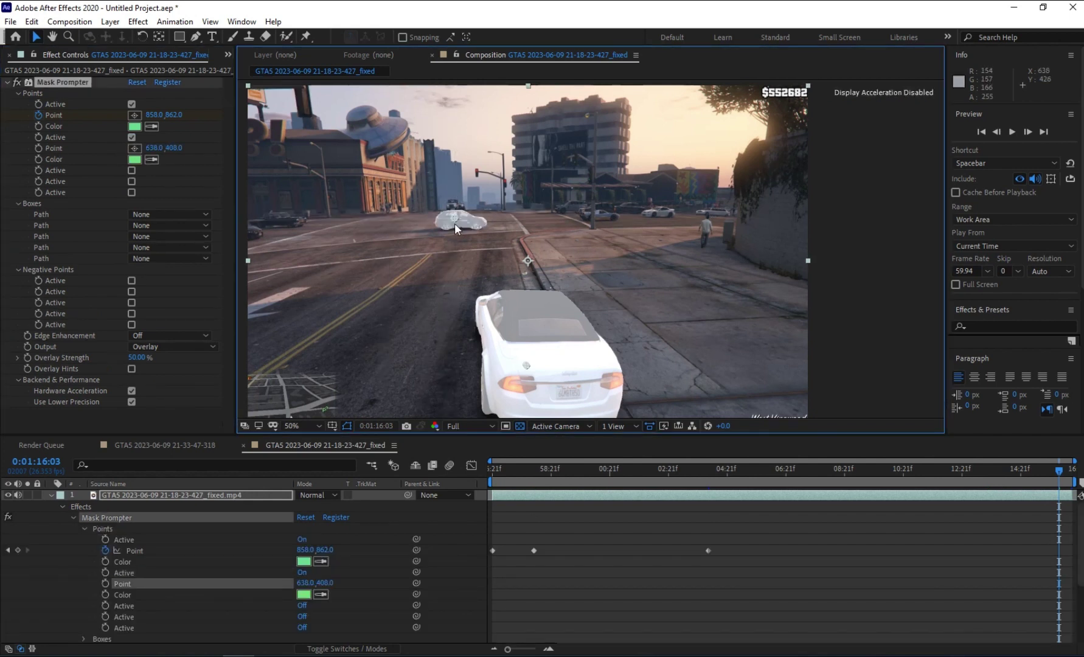
left_click_drag(439, 192, 471, 218)
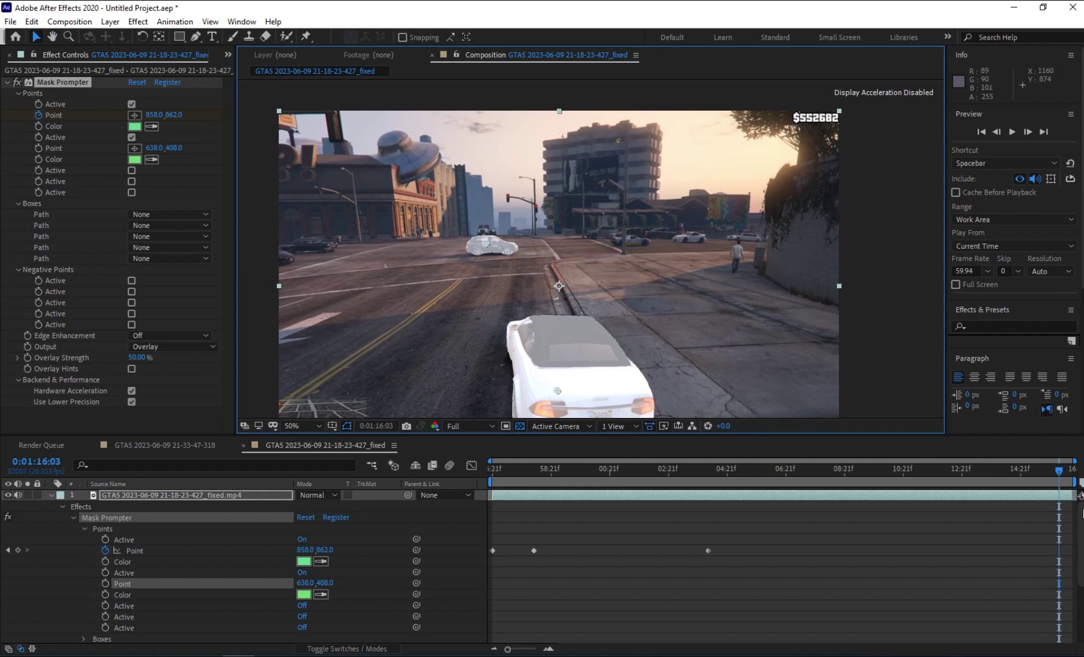
left_click(106, 583)
- Keyframe the second point onto the distant black car at 0:01:14:20, and at 453.9, 411.8 at 0:01:15:10
left_click_drag(1059, 470, 1020, 471)
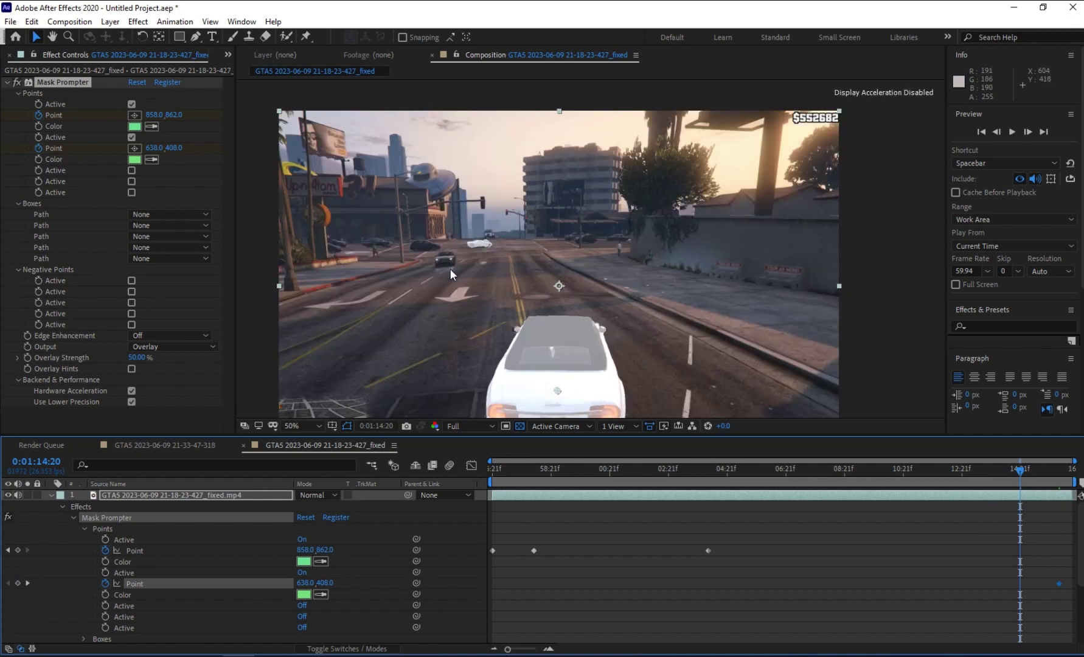
left_click(481, 247)
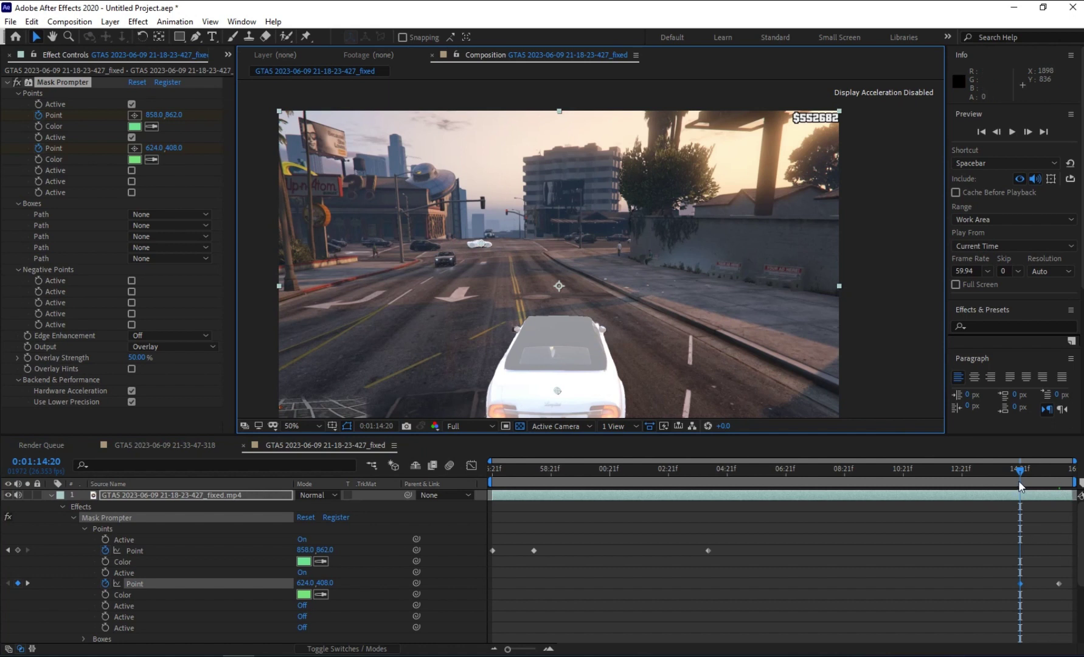
left_click_drag(481, 244, 421, 249)
left_click_drag(1014, 477, 1033, 475)
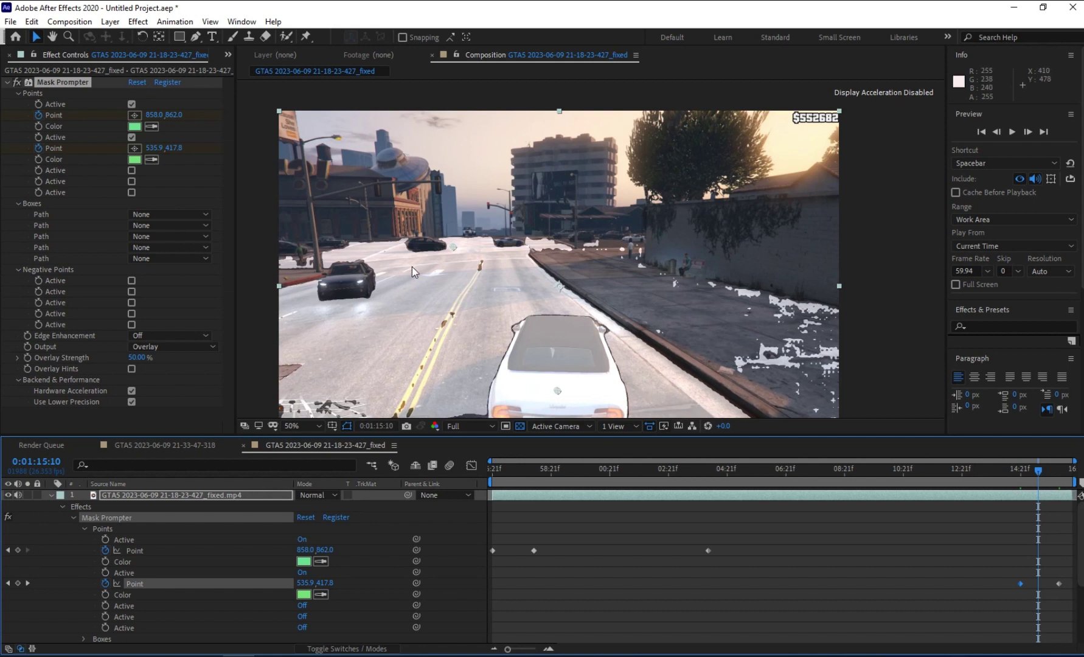
left_click_drag(451, 244, 426, 246)
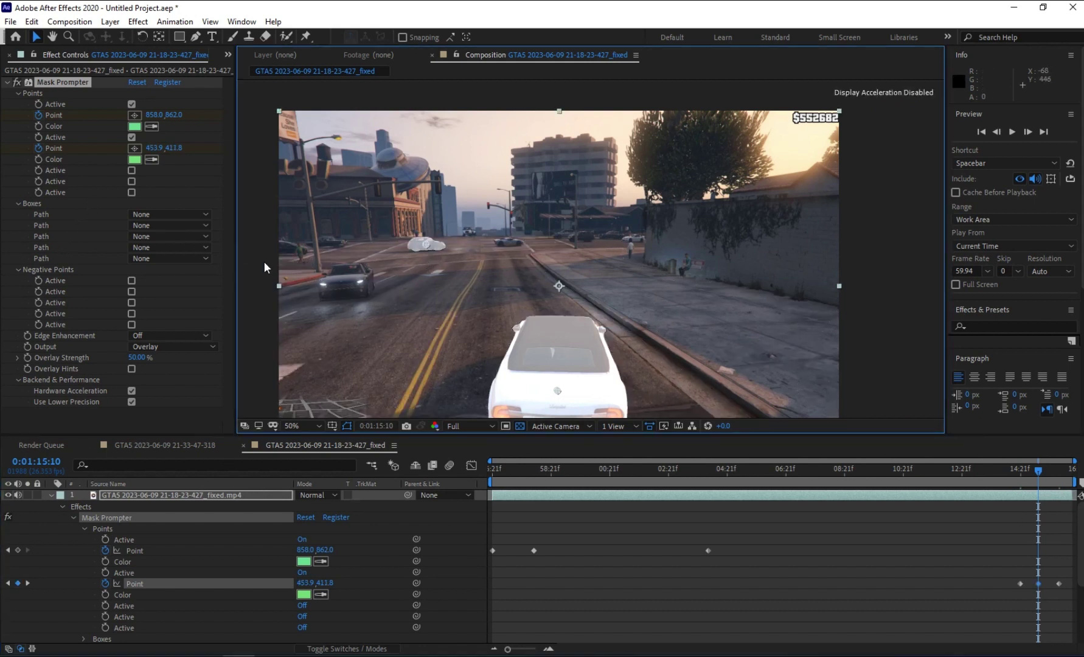
left_click_drag(425, 289, 433, 280)
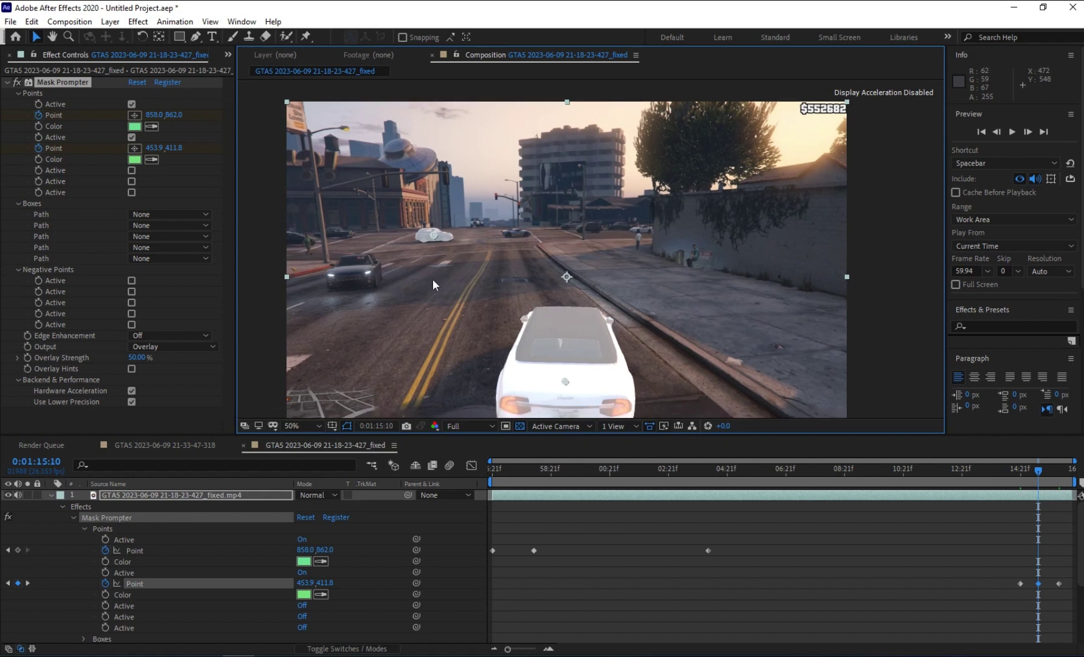
- Inspect the cutout of both cars with the output set to On Transparent at 0:01:15:10, and return the output to Overlay
left_click(162, 346)
left_click(173, 389)
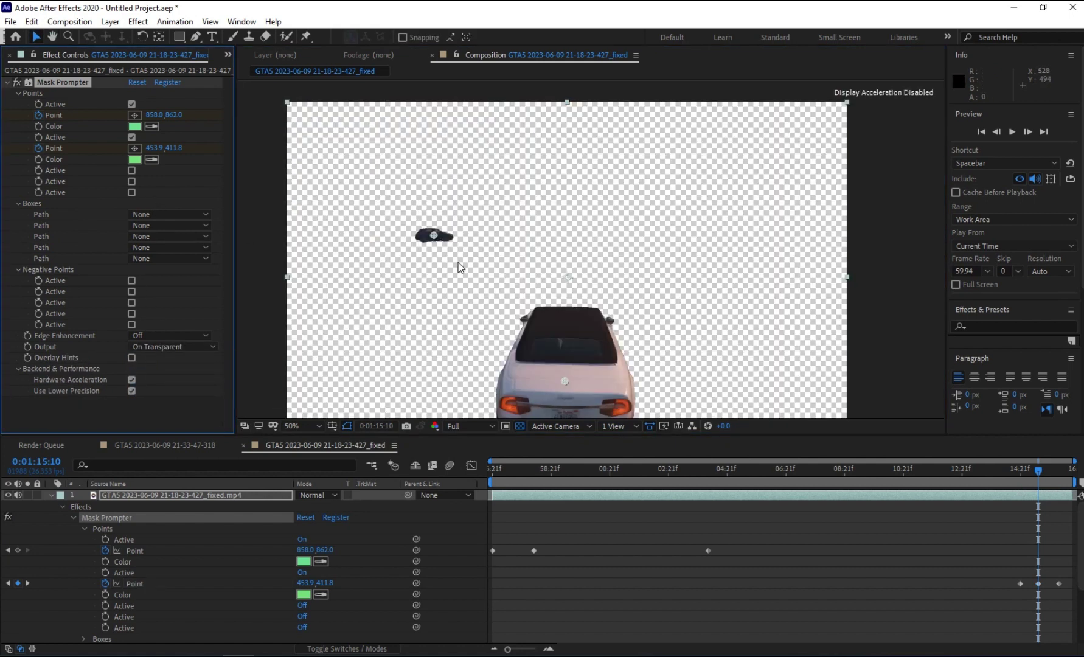
key("period")
left_click(162, 346)
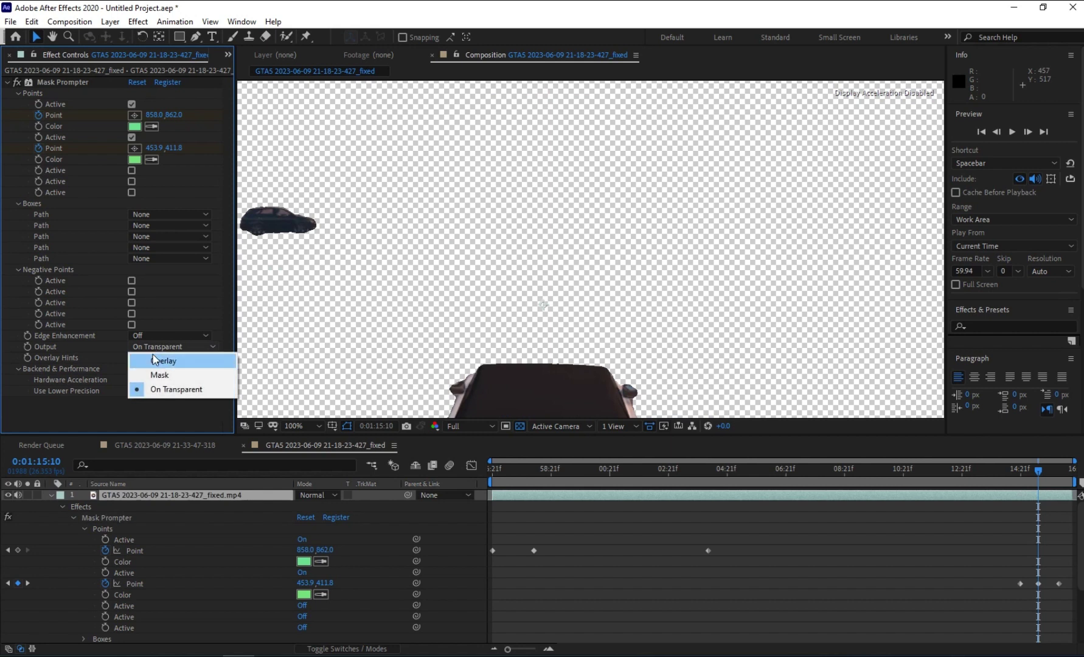
left_click(163, 356)
key("comma")
key("comma")
key("comma")
key("comma")
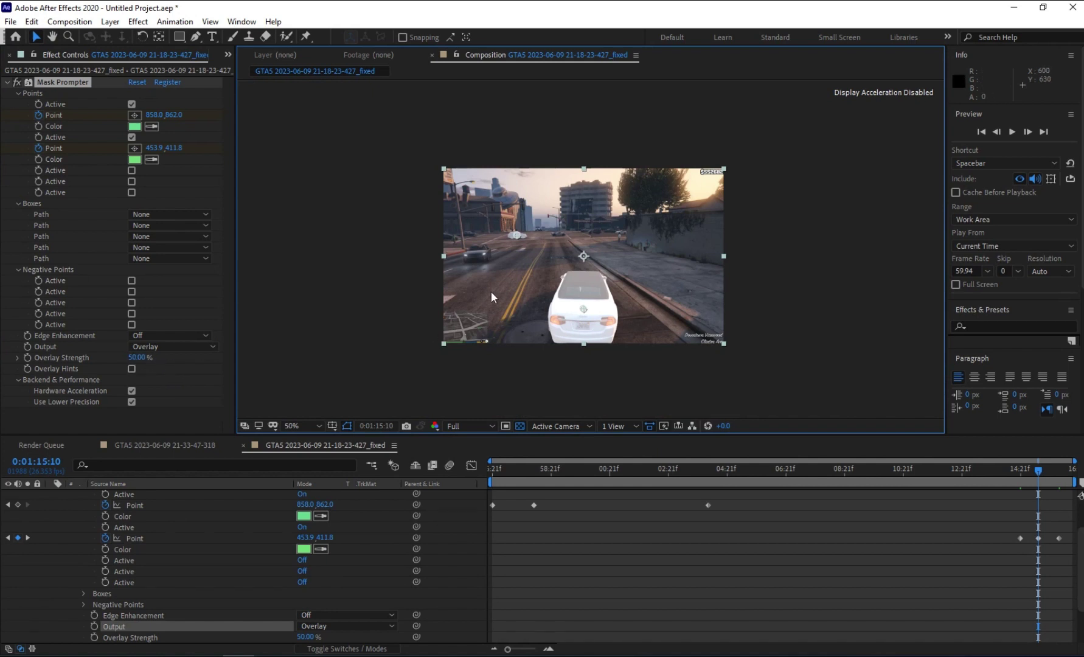
- Draw a rectangular mask on the clip's layer around the pedestrian walking on the sidewalk at 0:01:15:10
left_click_drag(480, 271, 523, 305)
scroll(441, 278, "up", 1)
left_click_drag(342, 206, 389, 196)
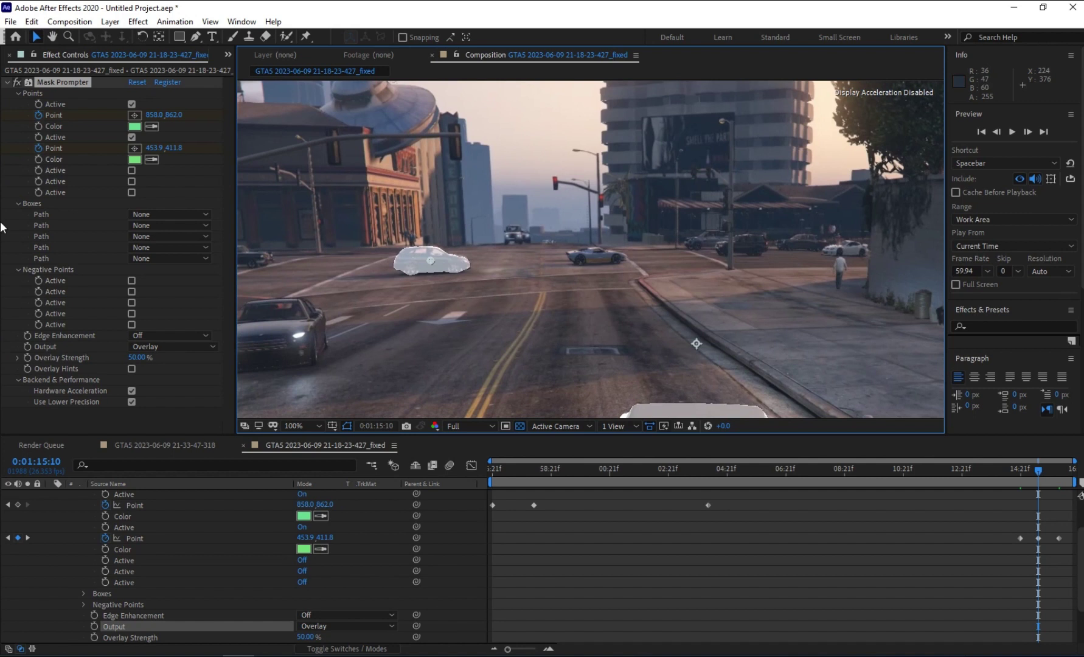
left_click_drag(460, 234, 522, 218)
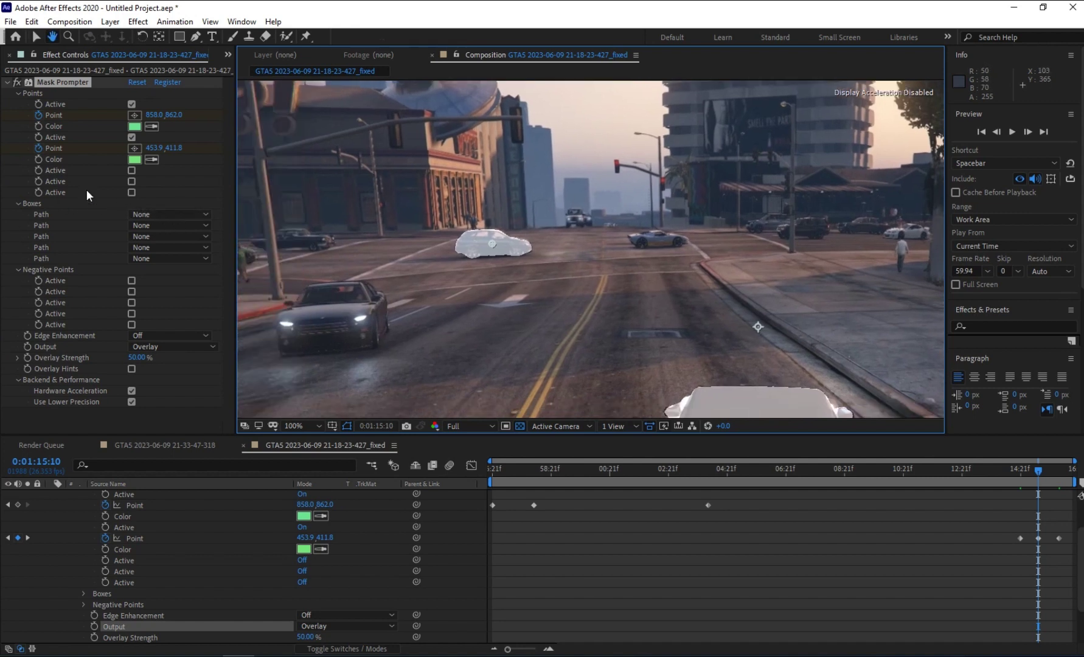
scroll(186, 581, "up", 3)
left_click(150, 499)
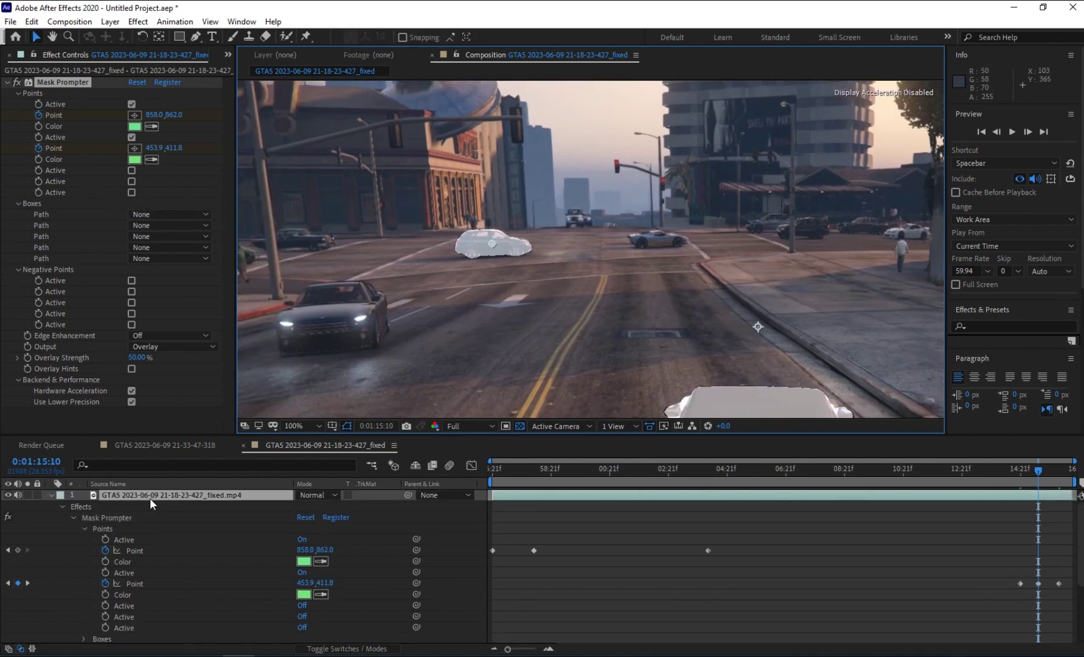
left_click(180, 36)
left_click_drag(379, 348, 429, 341)
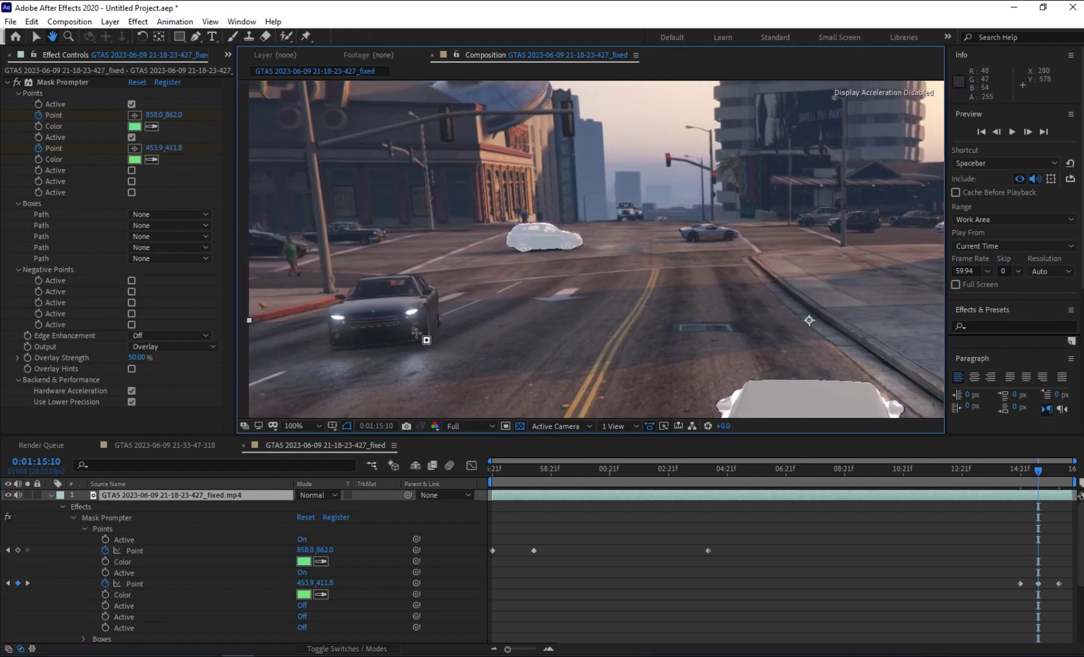
left_click_drag(669, 282, 532, 252)
left_click_drag(664, 241, 524, 257)
scroll(524, 256, "up", 1)
left_click_drag(597, 254, 442, 286)
left_click_drag(582, 207, 630, 297)
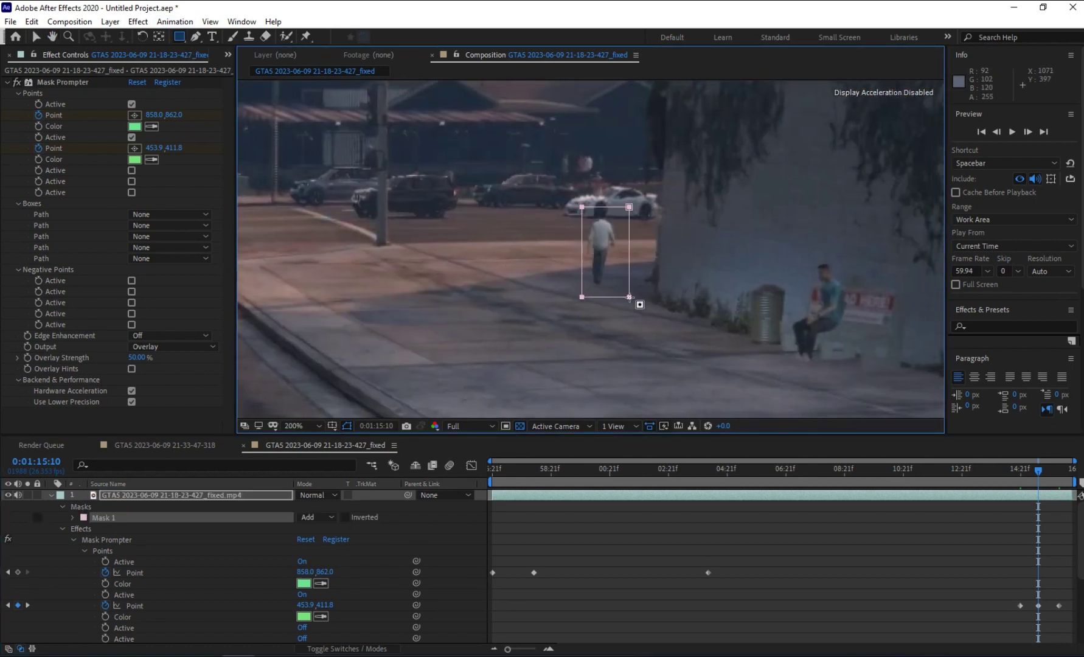
- Set the first Mask Prompter box path to Mask 1 so the walking pedestrian is masked
left_click(141, 214)
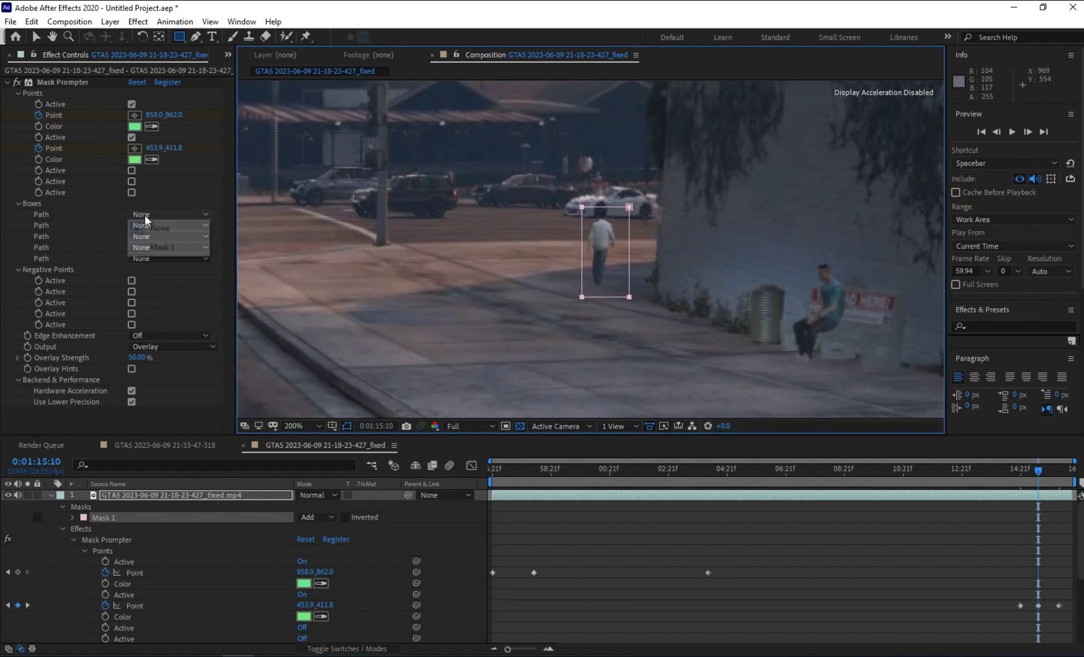
left_click(156, 245)
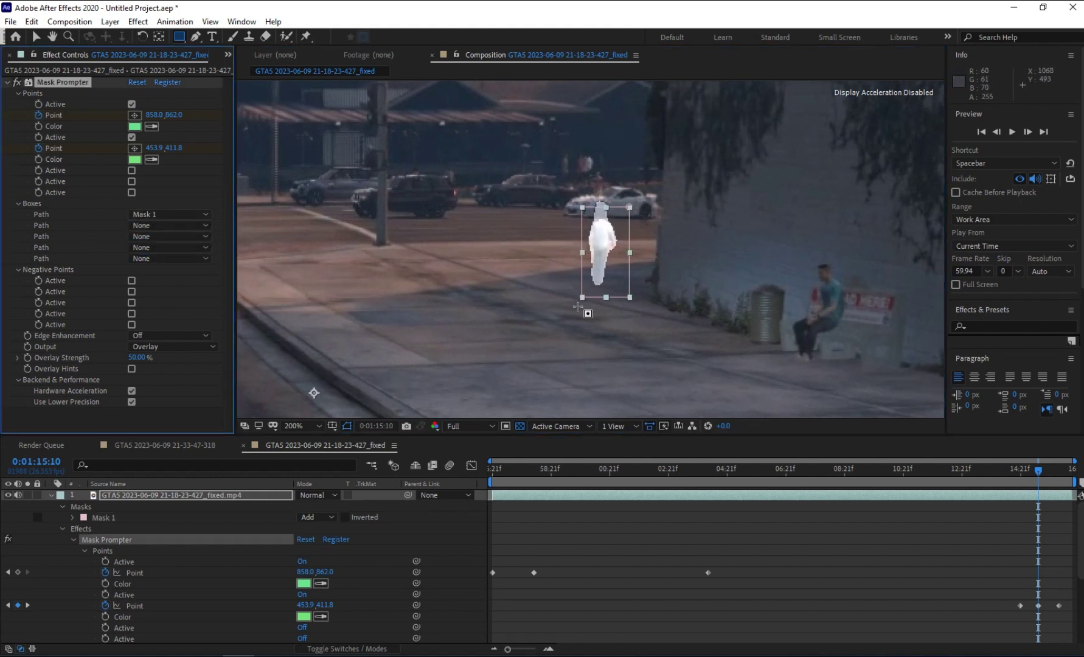
left_click_drag(586, 287, 574, 259)
scroll(571, 279, "down", 2)
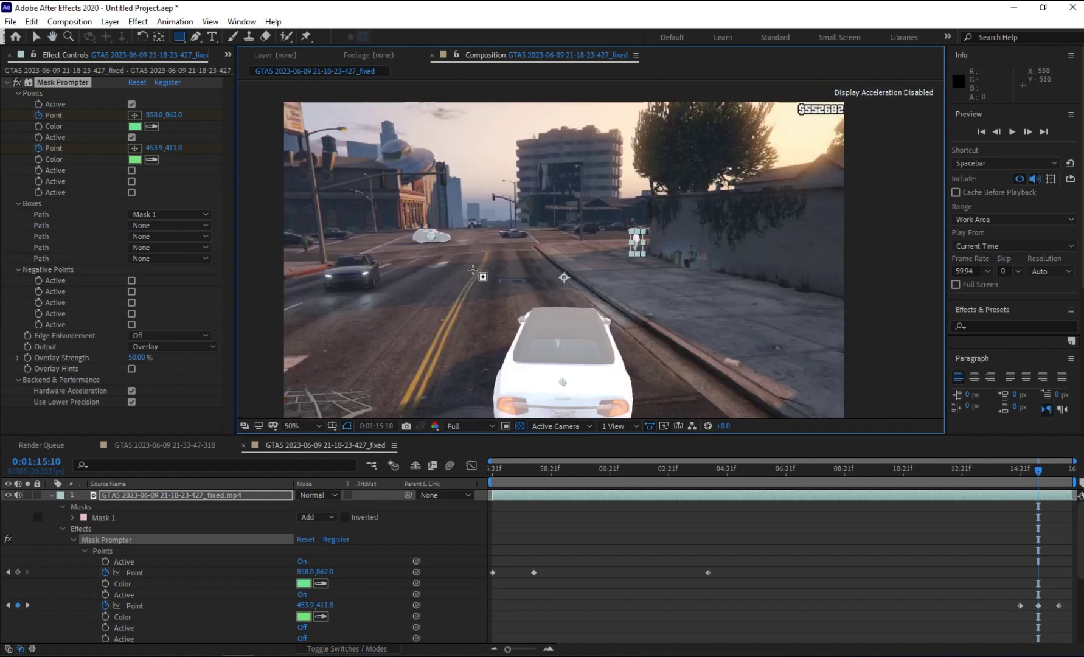
- Draw a rectangular mask around the dark oncoming car with its headlights on, and assign Mask 2 as the second box path
left_click_drag(472, 269, 571, 262)
scroll(522, 254, "up", 2)
scroll(501, 284, "down", 1)
left_click_drag(412, 320, 520, 290)
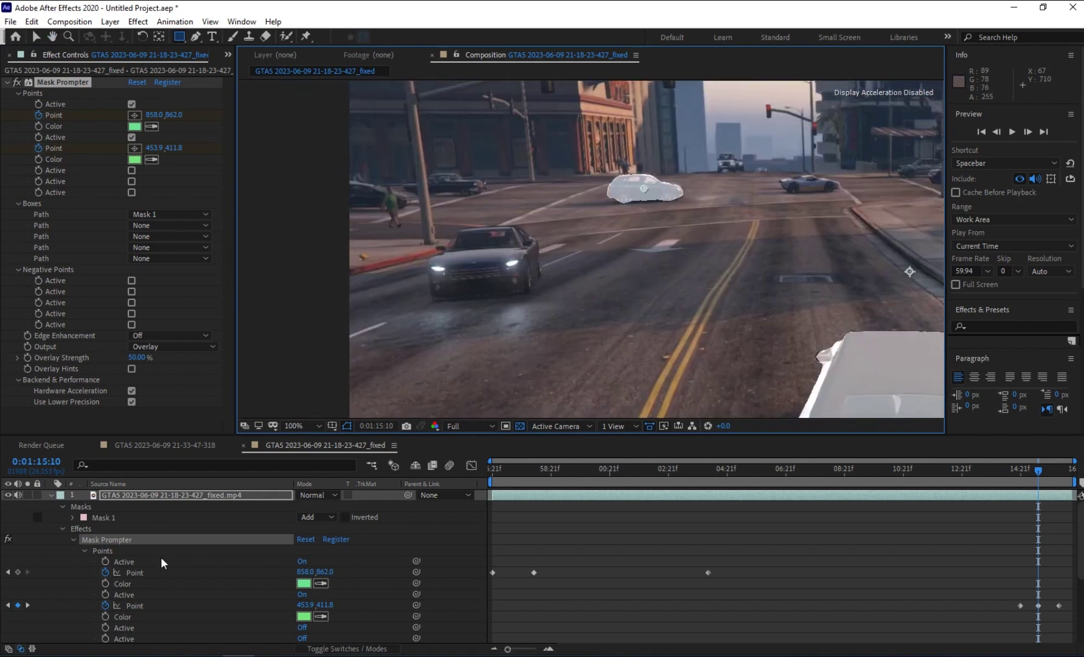
mouse_move(405, 211)
left_mouse_down()
mouse_move(503, 317)
mouse_move(567, 325)
left_mouse_up()
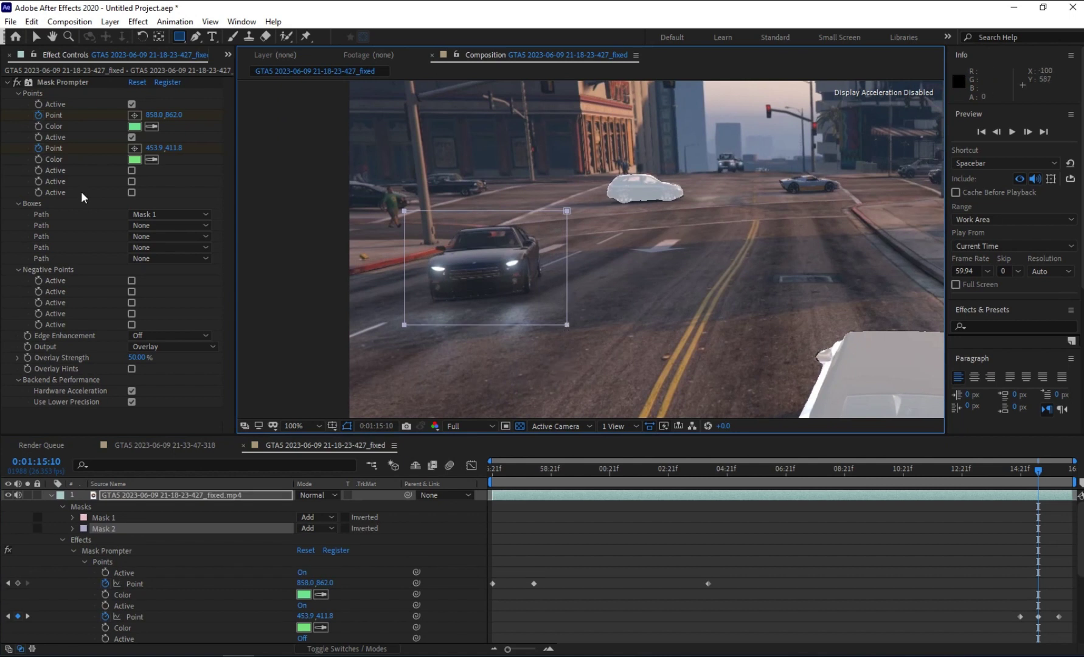
left_click(161, 227)
left_click(182, 273)
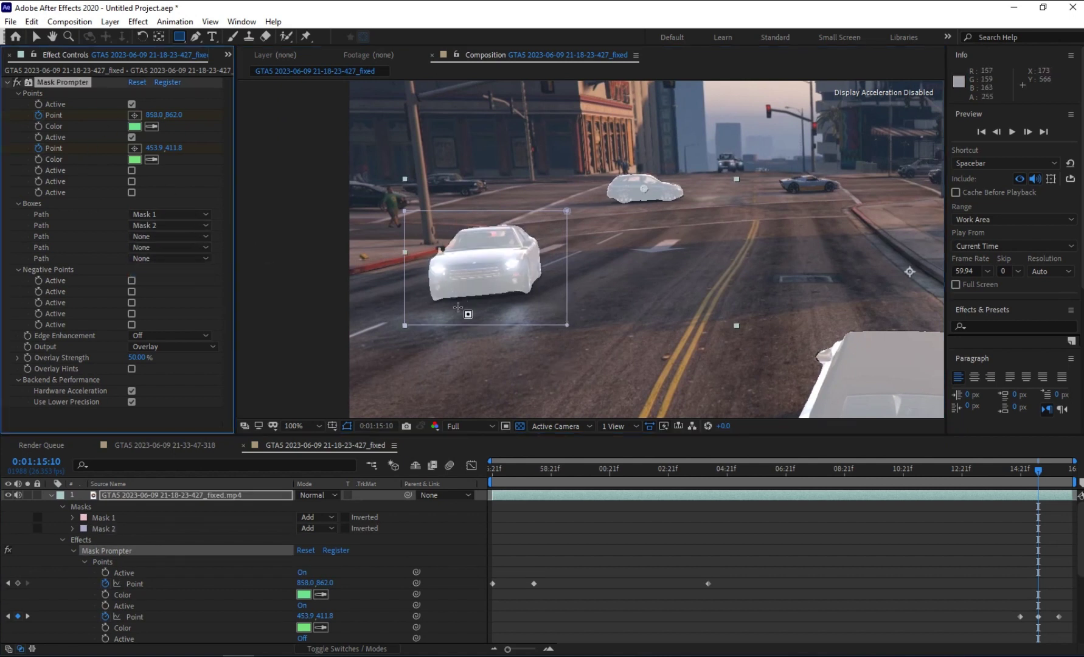
- Draw a rectangular mask on the clip's layer around the person sitting by the wall, and assign Mask 3 as the third box path
left_click_drag(836, 182, 691, 218)
left_click_drag(857, 150, 674, 226)
scroll(659, 276, "down", 1)
scroll(670, 232, "up", 3)
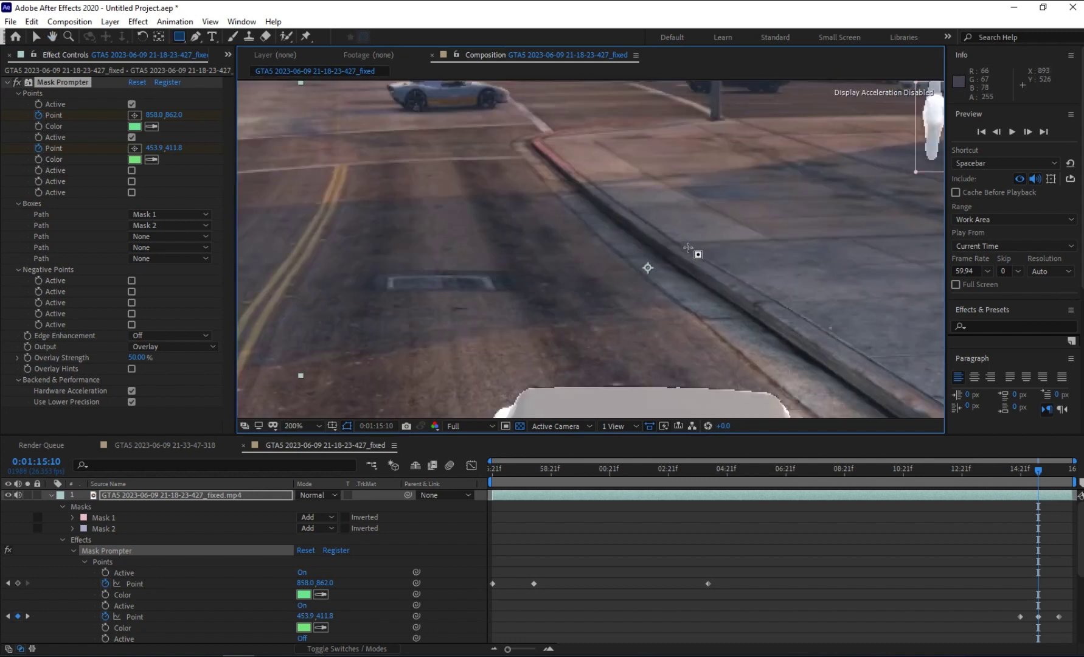
left_click_drag(846, 241, 605, 252)
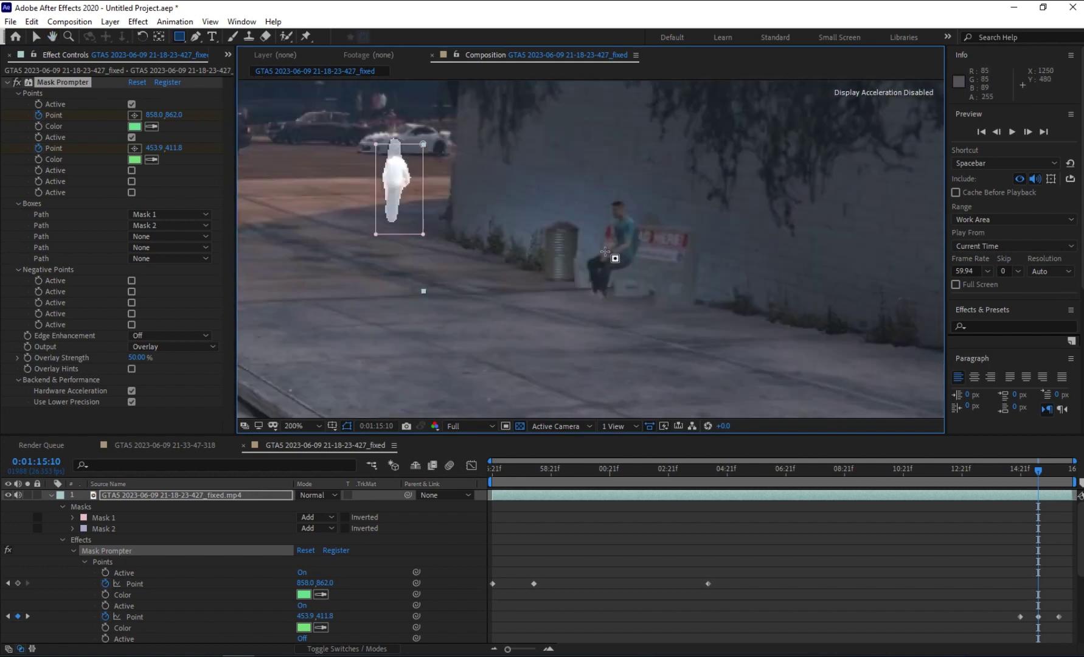
left_click(135, 497)
left_click_drag(633, 307, 650, 314)
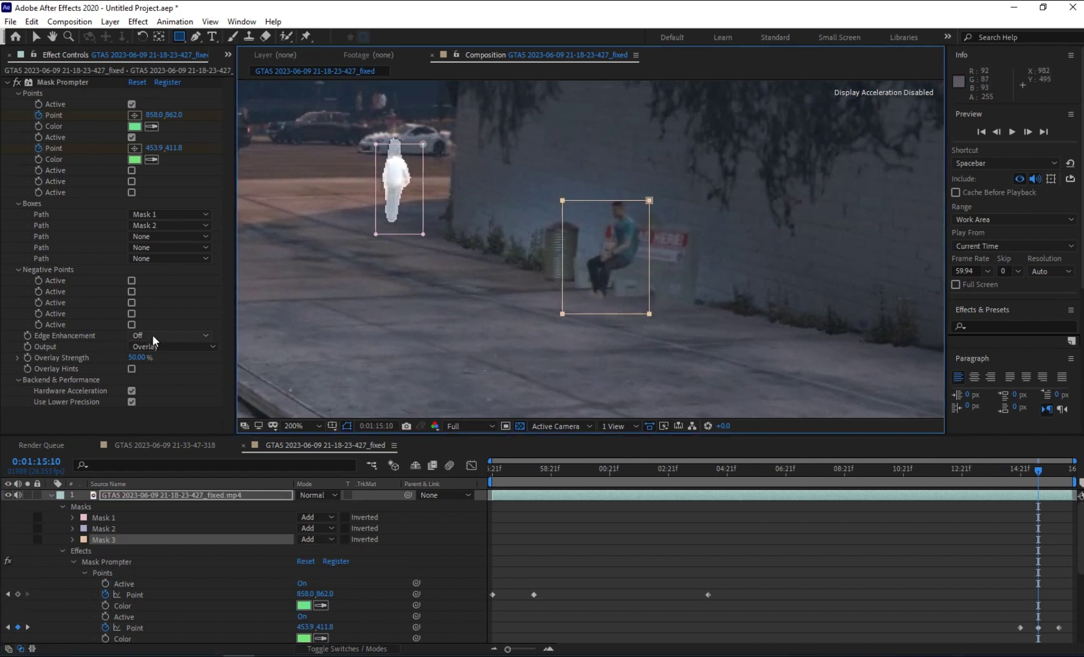
left_click(166, 247)
left_click(163, 237)
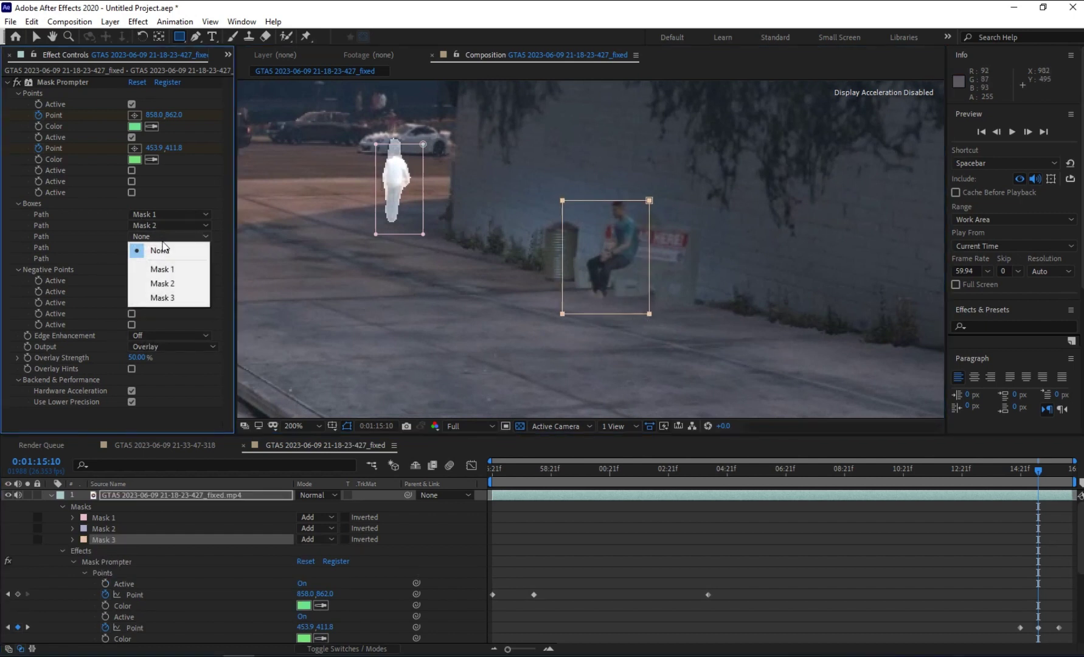
left_click(162, 298)
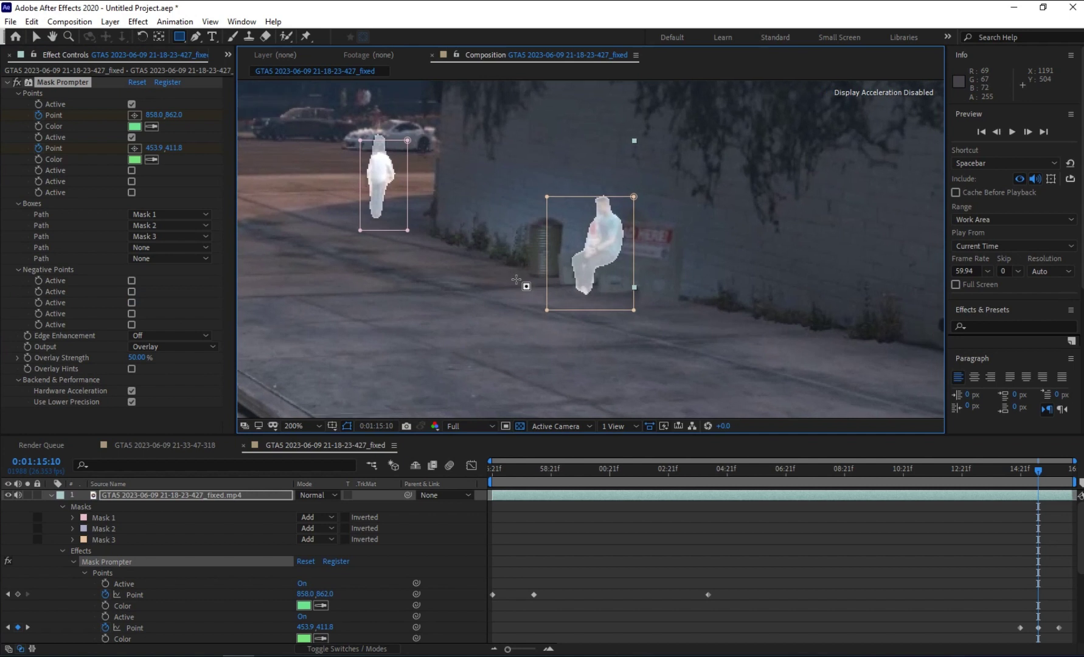
- Draw a rectangular mask around the blue sports car at the intersection, and assign Mask 4 as the fourth box path
left_click_drag(517, 280, 741, 279)
scroll(742, 279, "down", 1)
left_click_drag(633, 259, 625, 257)
left_click_drag(394, 223, 599, 277)
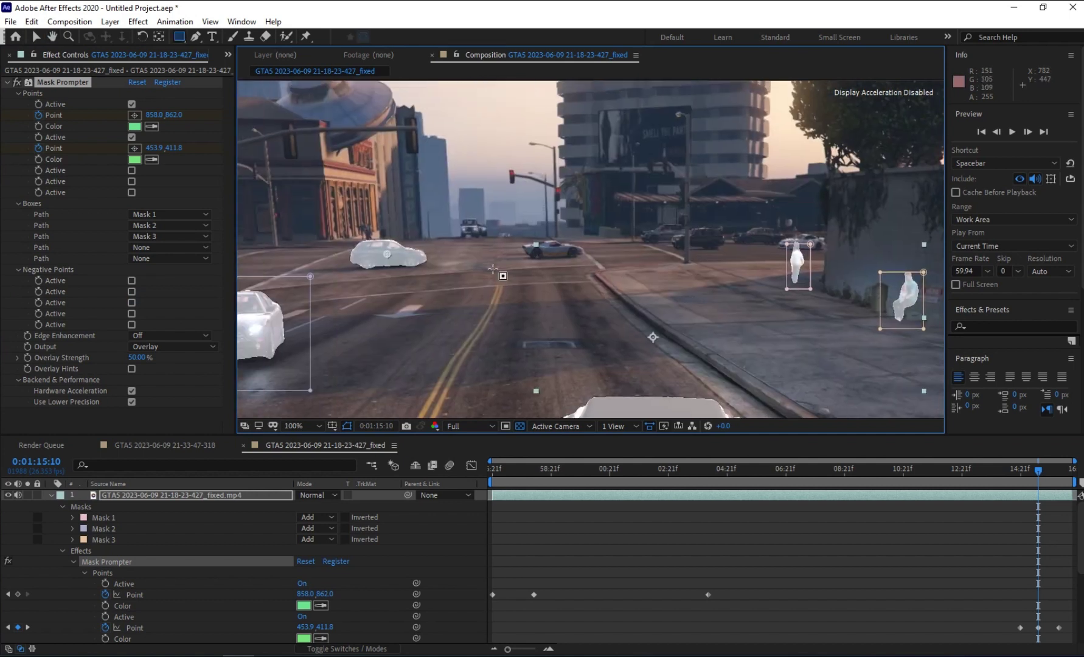
left_click_drag(510, 238, 606, 280)
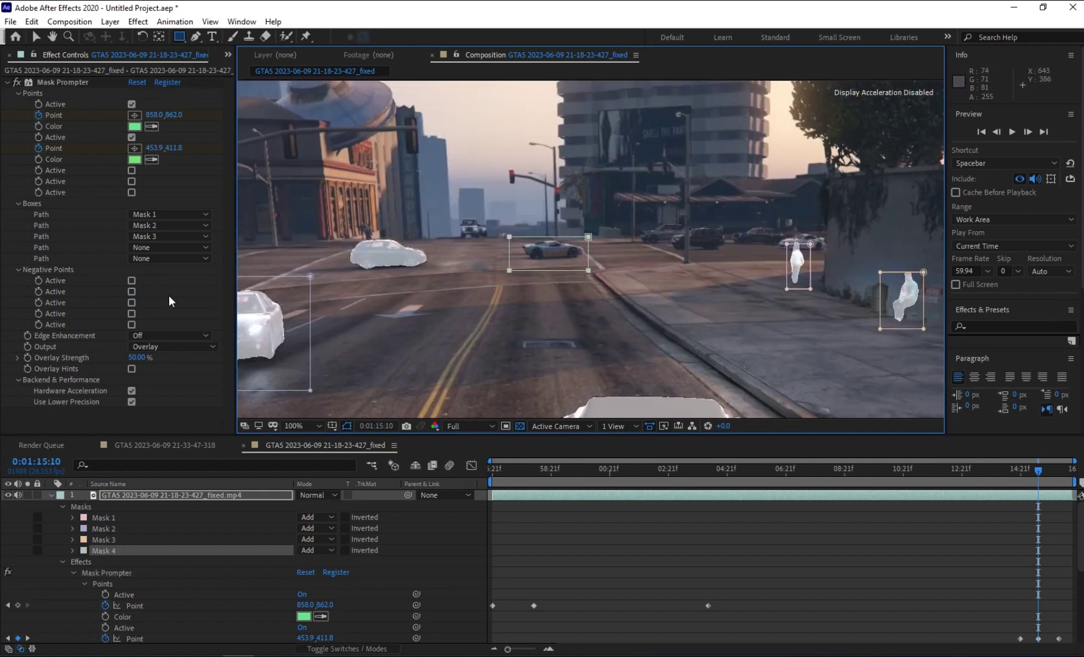
left_click(170, 248)
left_click(163, 323)
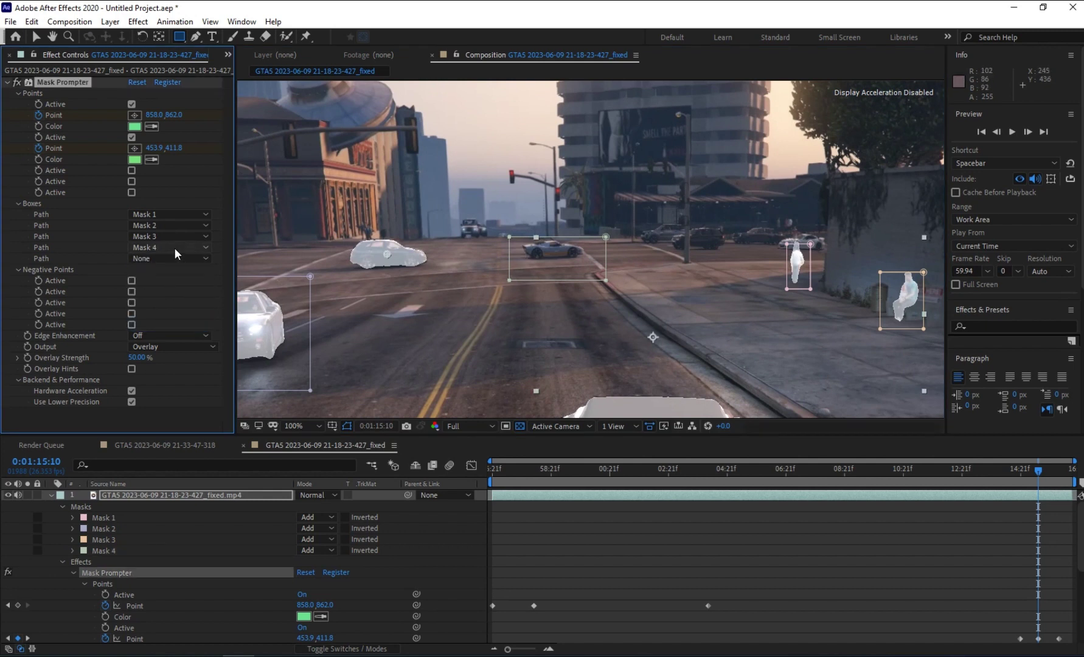
- Collapse and deselect the clip's layer, and examine the overlay on all masked cars and people without the mask outlines
left_click_drag(513, 231, 577, 240)
scroll(576, 239, "down", 4)
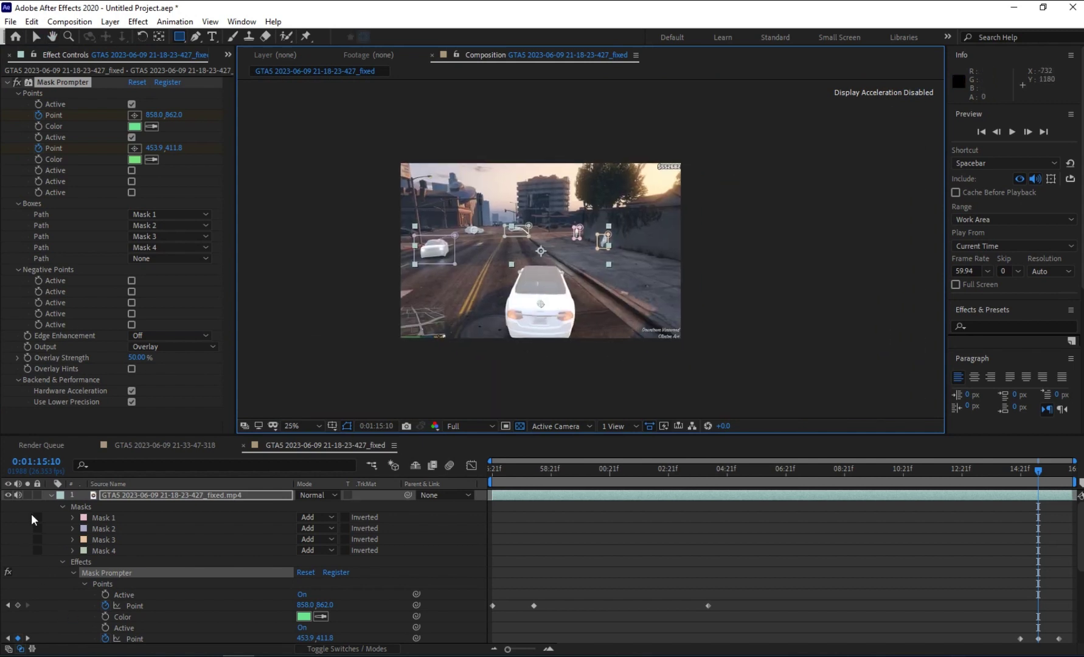
left_click(51, 495)
left_click(73, 553)
scroll(592, 324, "up", 2)
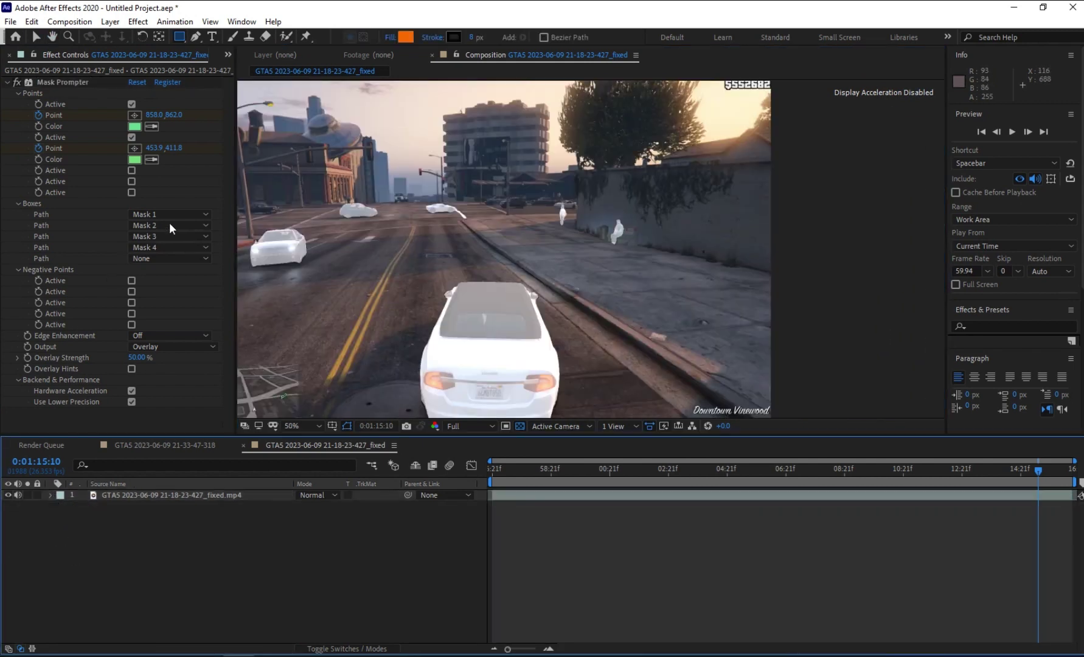
left_click_drag(528, 341, 494, 337)
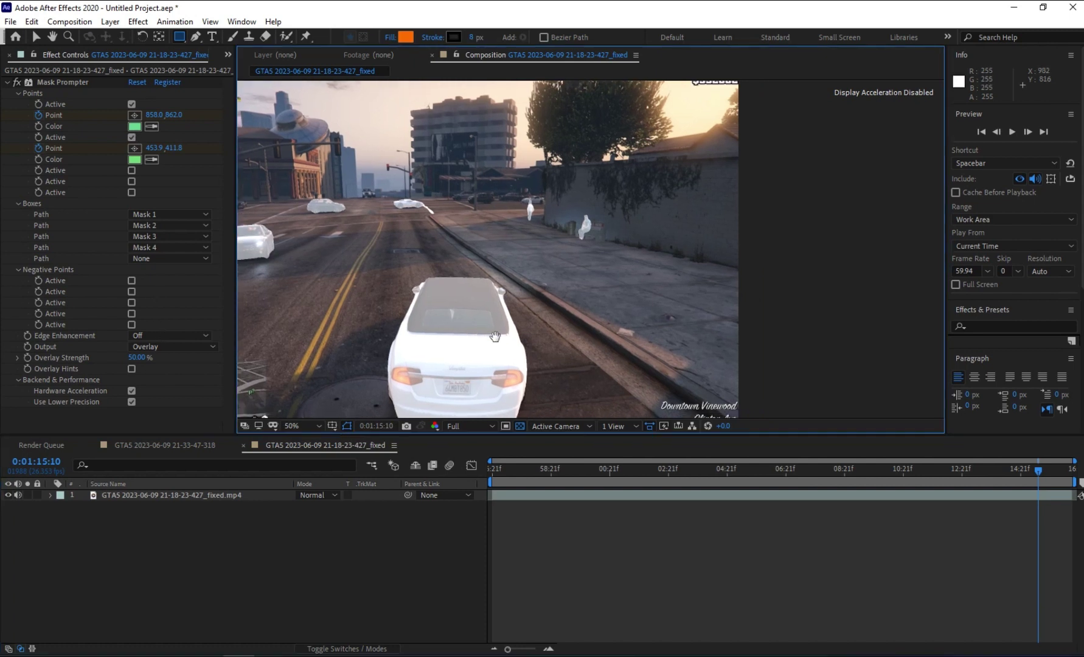
scroll(494, 337, "down", 2)
scroll(501, 328, "up", 2)
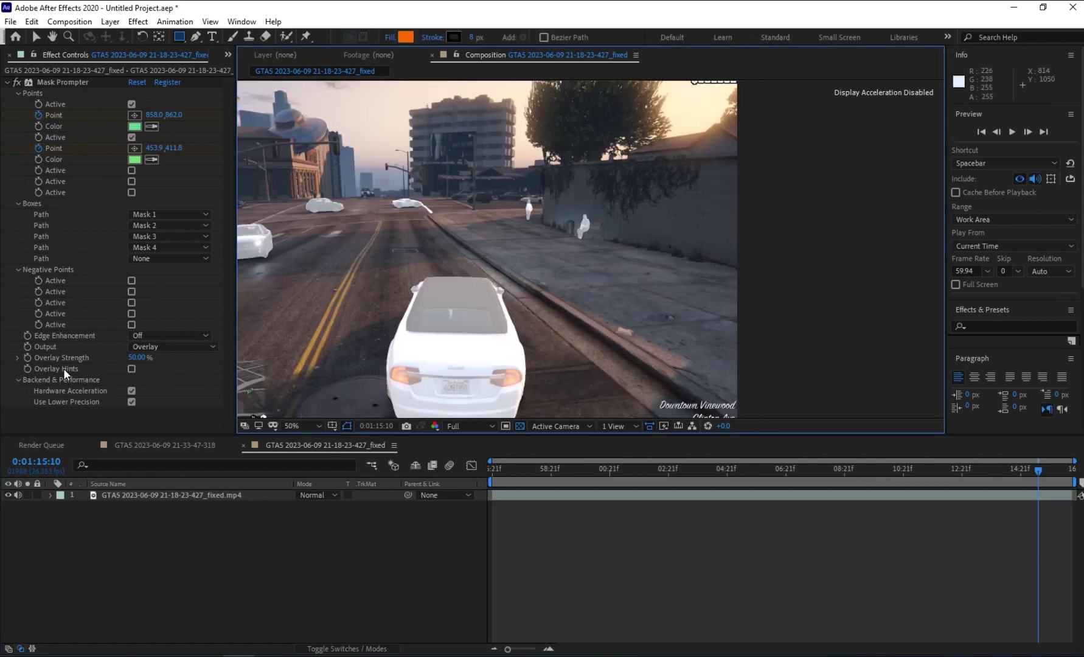
- Set the output to On Transparent and examine the cutouts at 0:01:15:10, especially the sports car's edges
left_click(168, 347)
left_click(168, 388)
scroll(554, 313, "up", 1)
left_click_drag(385, 289, 654, 257)
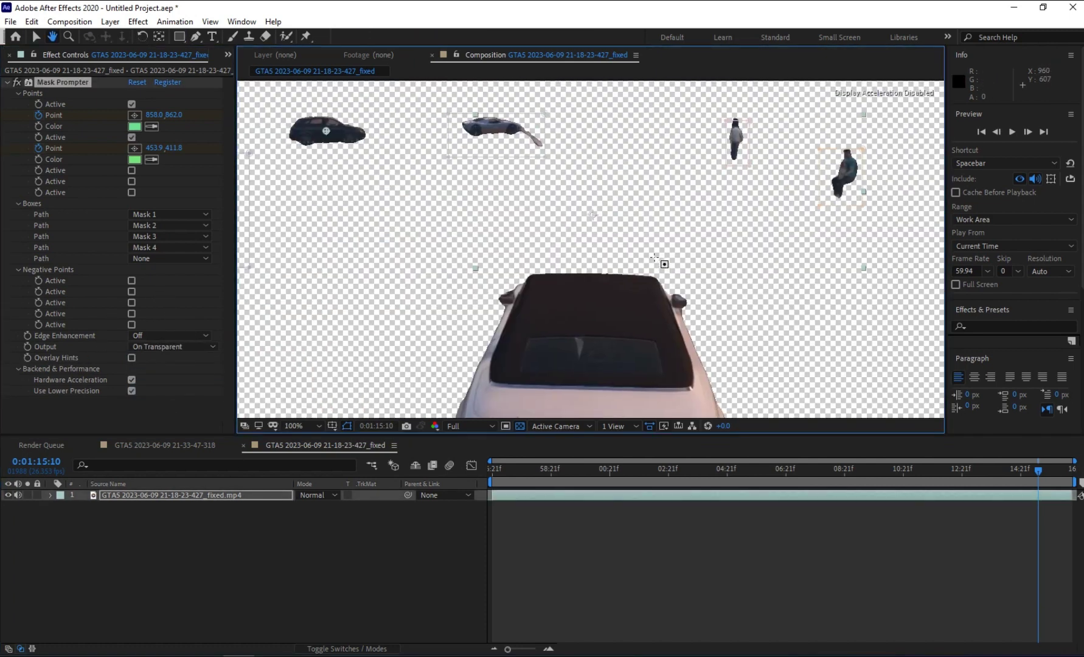
scroll(492, 102, "up", 1)
left_click_drag(491, 103, 631, 161)
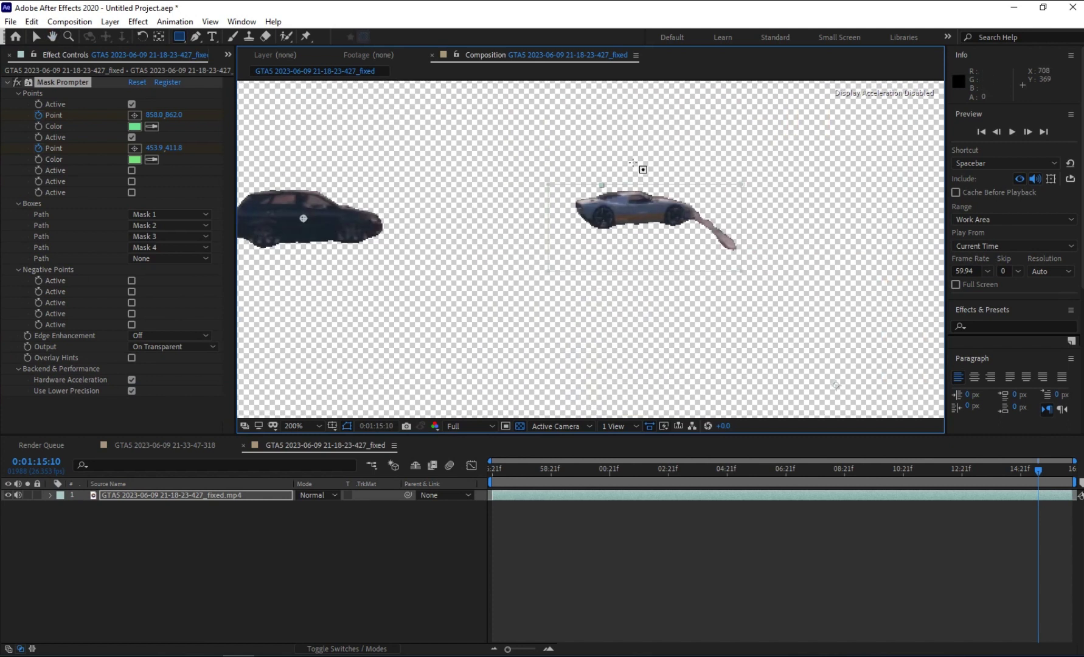
- Inspect the matte of all subjects with the output set to Mask, and return the output to Overlay
left_click(157, 347)
left_click(163, 373)
scroll(450, 275, "down", 2)
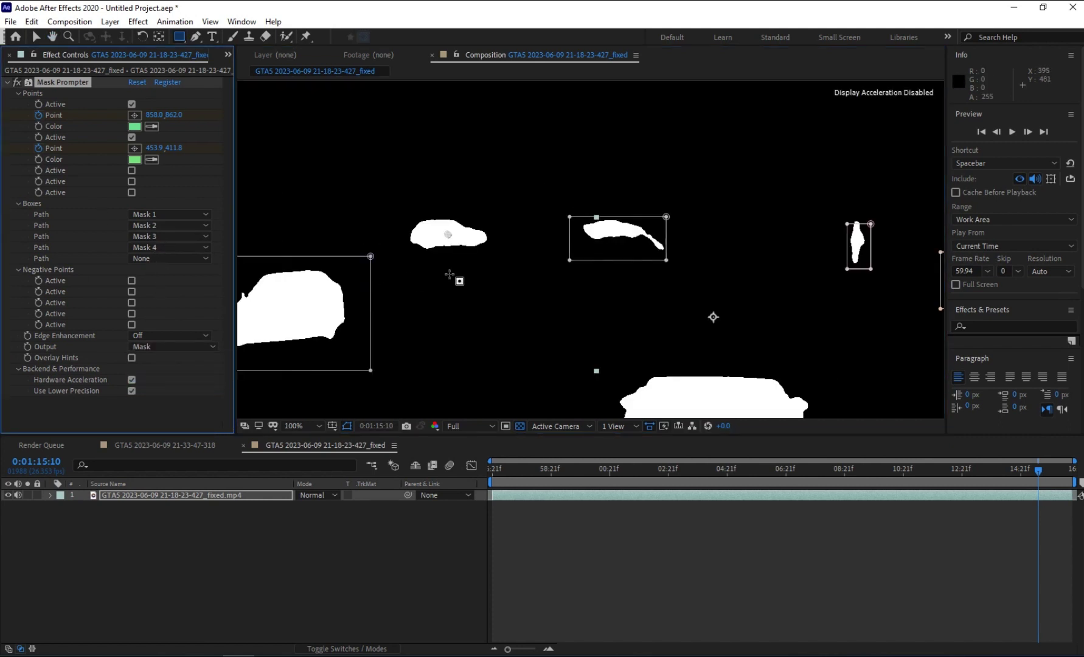
left_click(165, 347)
left_click(159, 357)
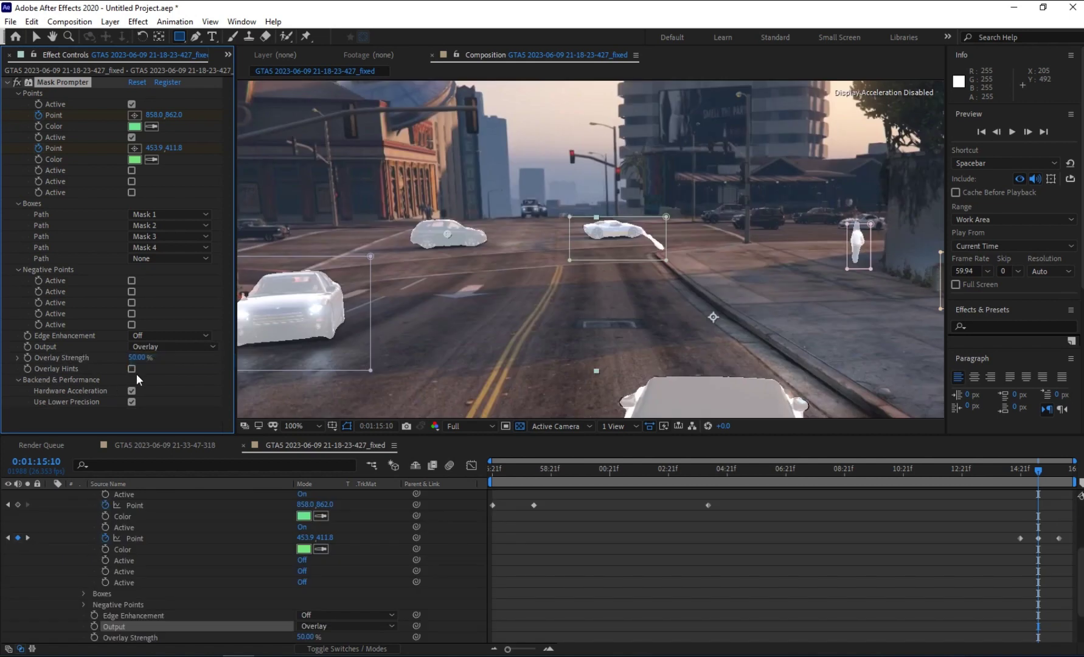
scroll(627, 359, "down", 1)
left_click_drag(626, 359, 603, 358)
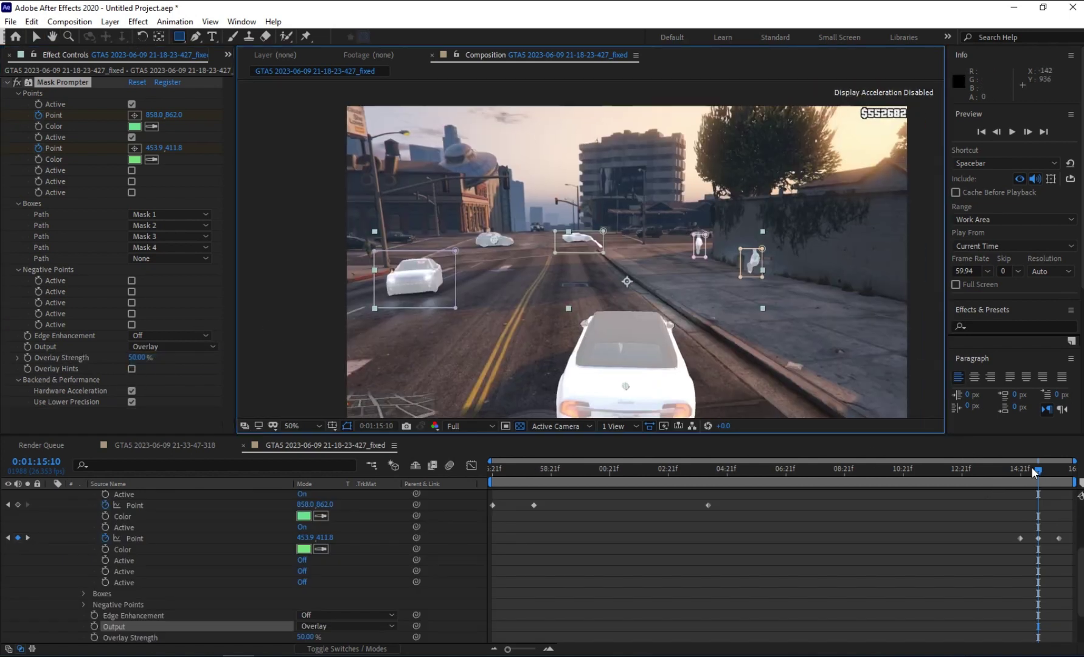
- Examine how the box masks fit the moving subjects at 0:01:15:25, and collapse the layer's properties
left_click_drag(1036, 471, 1057, 479)
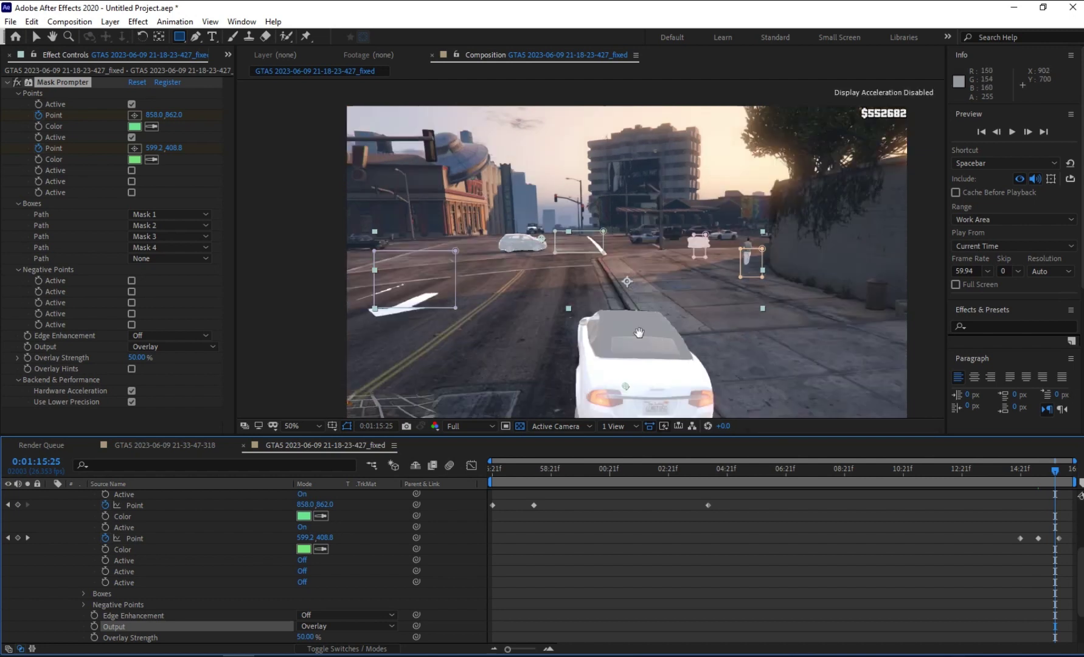
scroll(45, 527, "up", 5)
left_click(51, 494)
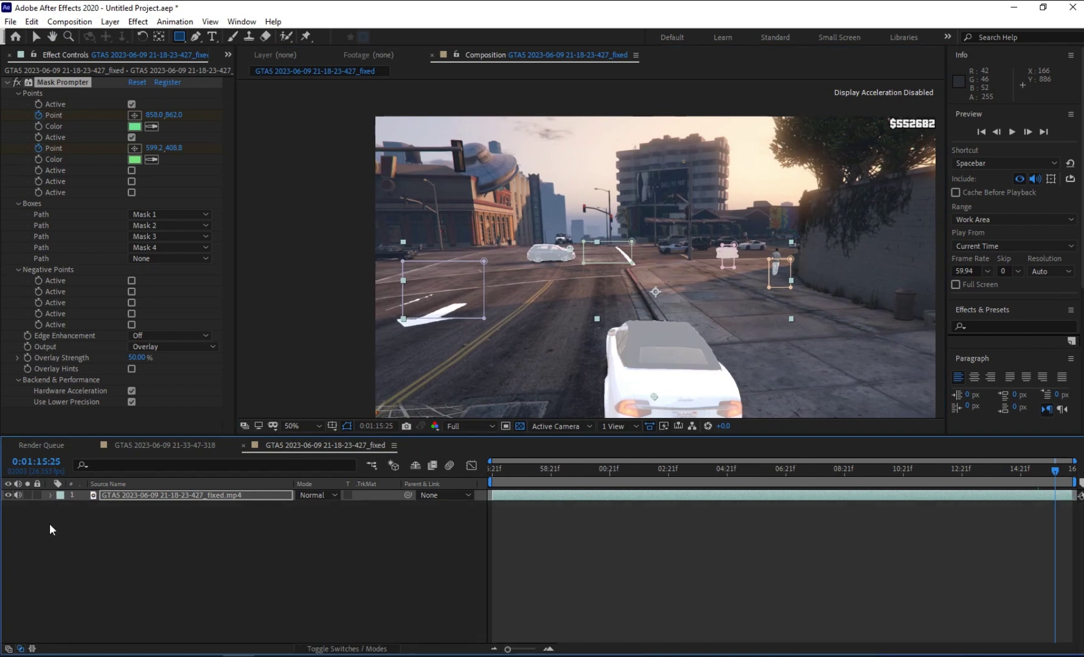